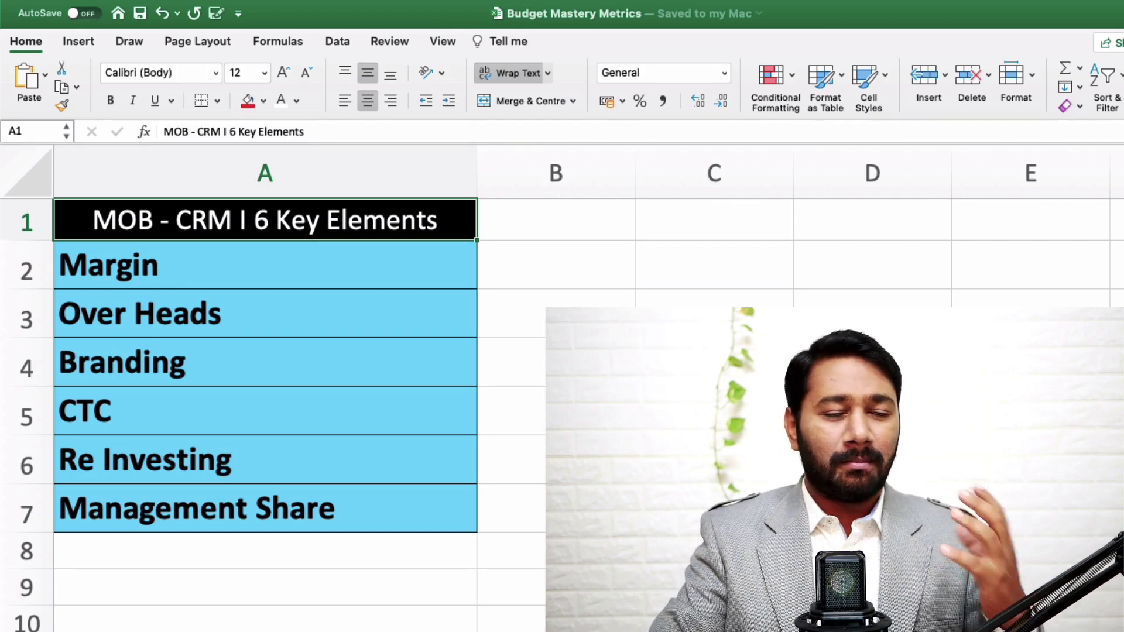
Review the elements list: Margin, Over Heads, Branding, CTC, Re Investing and Management Share
click(373, 265)
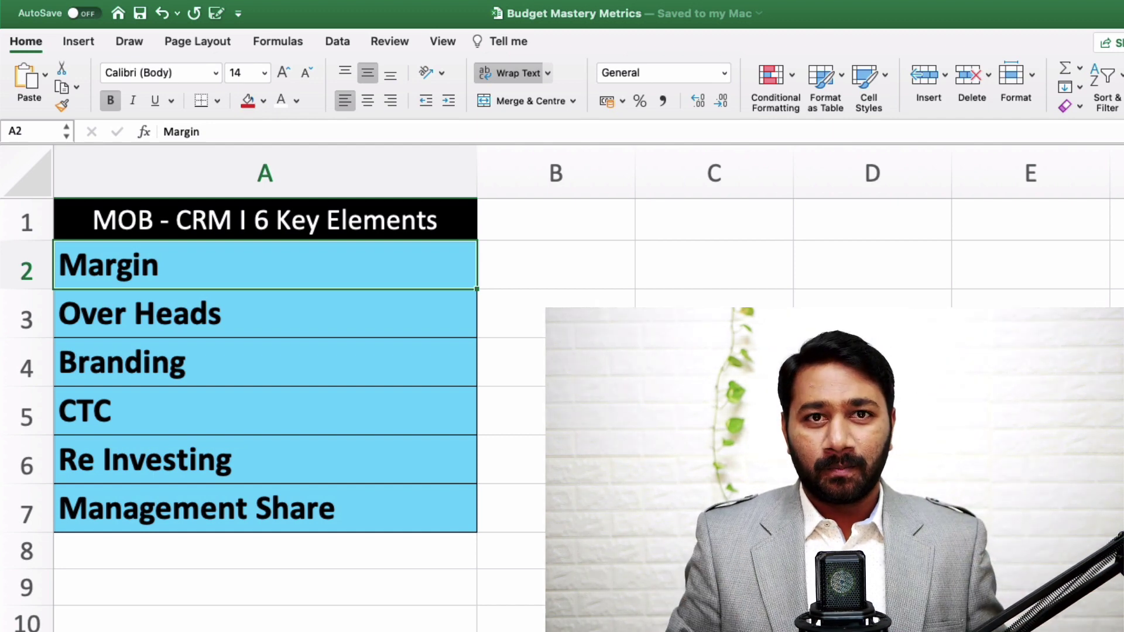
click(265, 314)
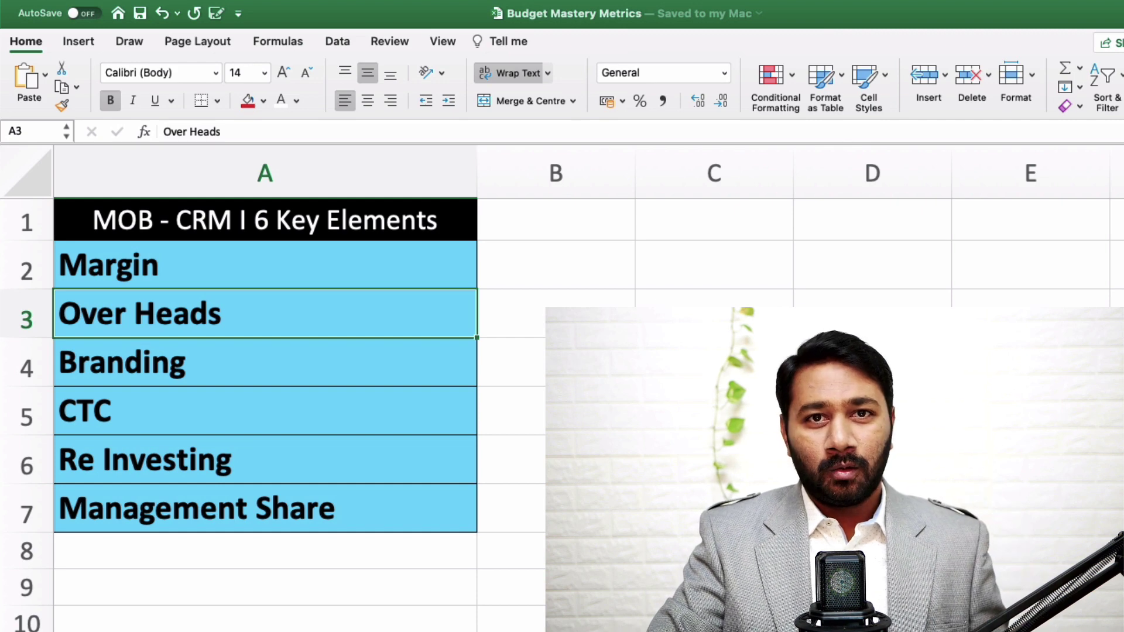
click(265, 362)
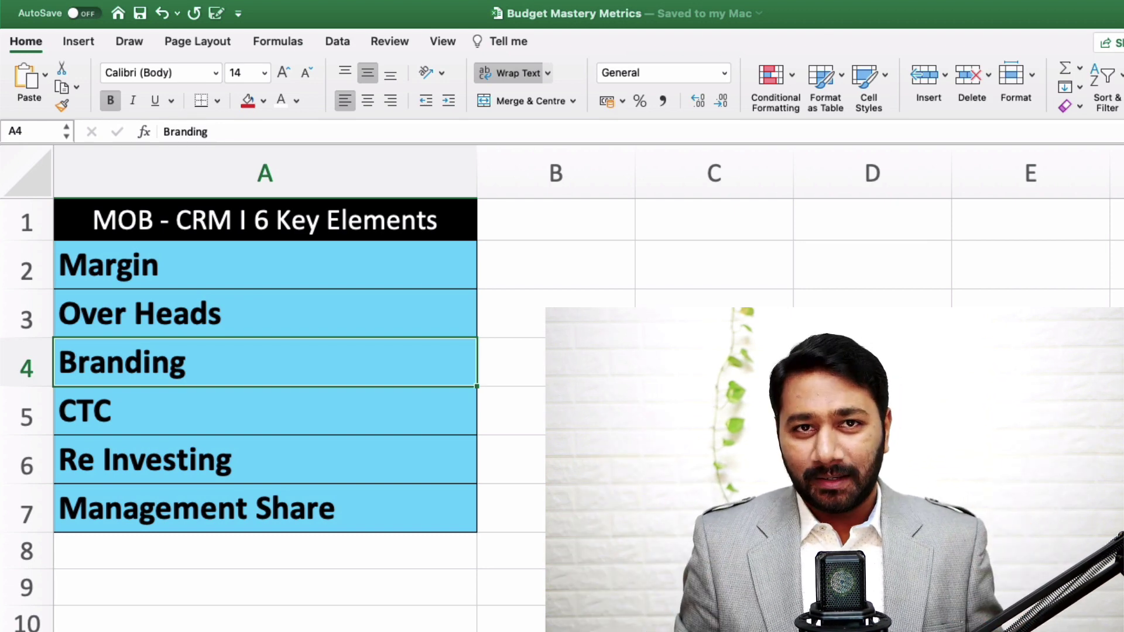
key(Down)
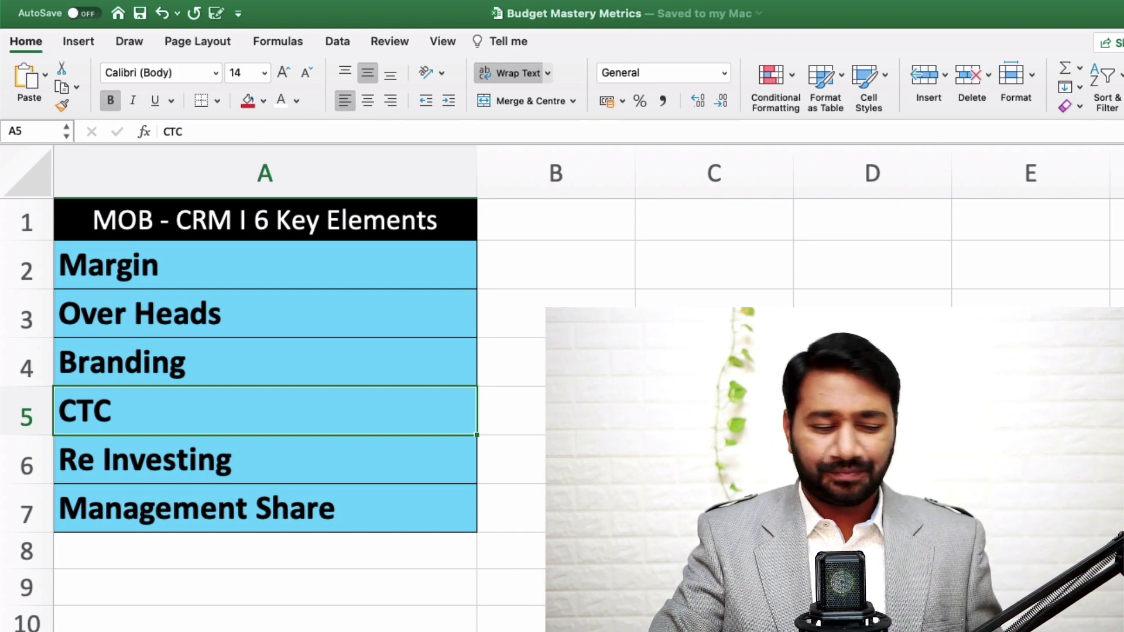
click(265, 459)
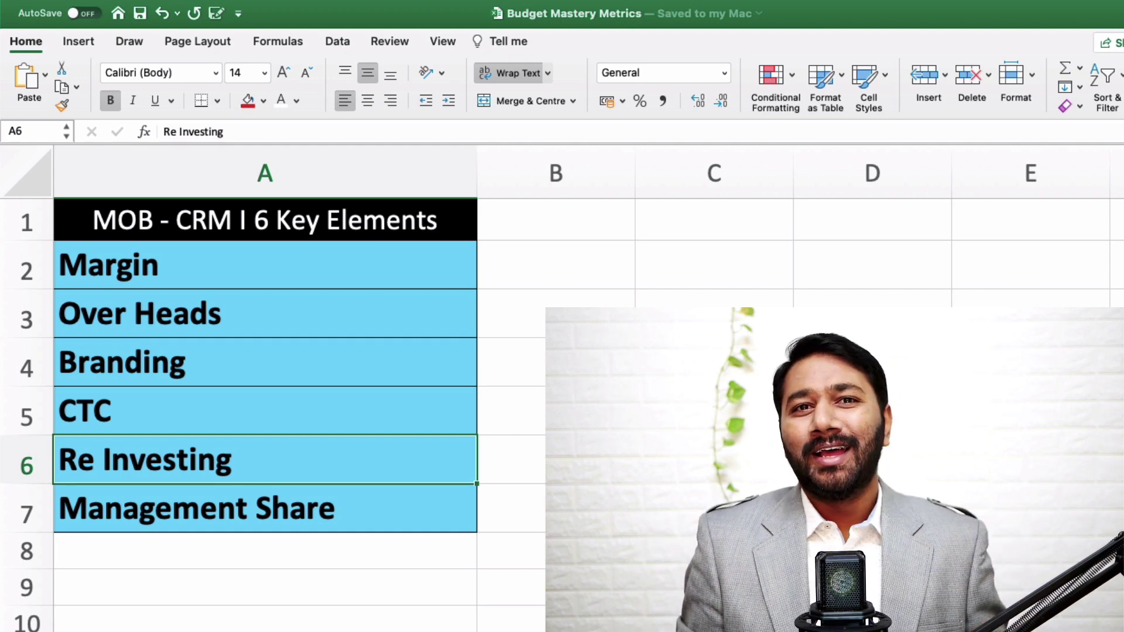
click(265, 508)
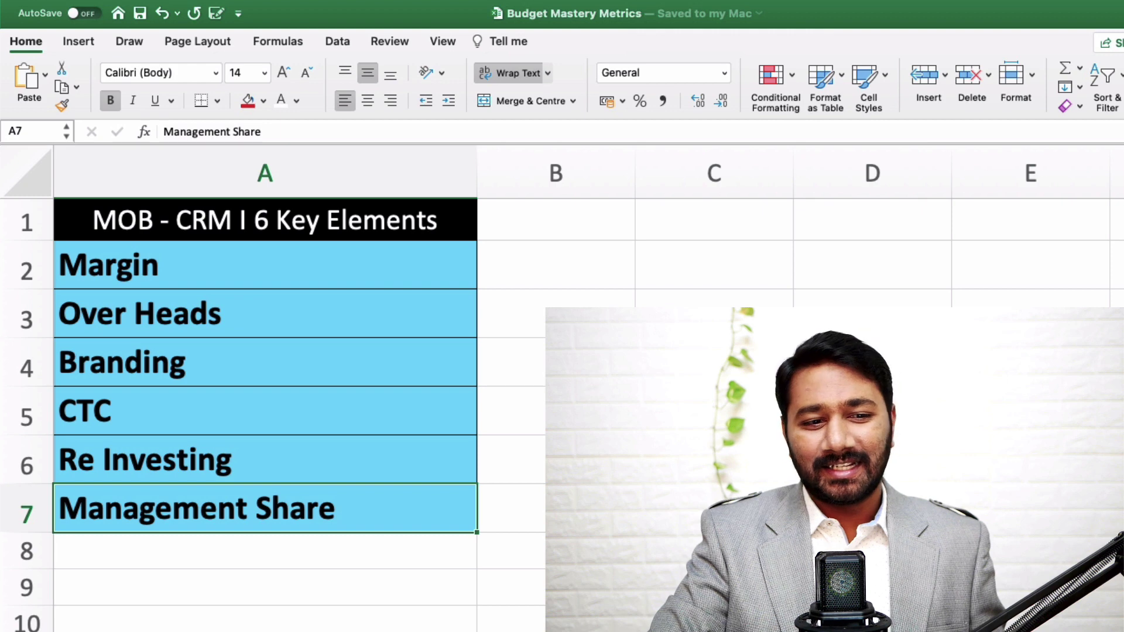
key(Up)
key(Up)
key(Up)
key(Up)
key(Up)
key(Up)
key(Down)
key(Up)
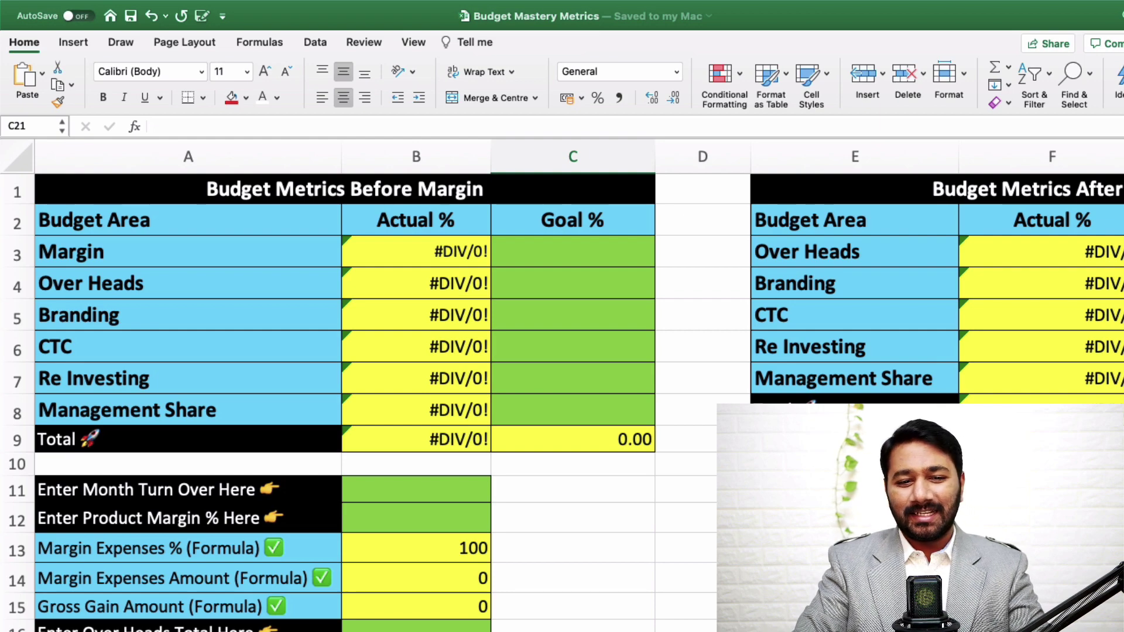
Bring rows 11–26 of the budget calculator into view and select the month turnover cell B11
scroll(351, 380, down, 4)
scroll(351, 381, up, 4)
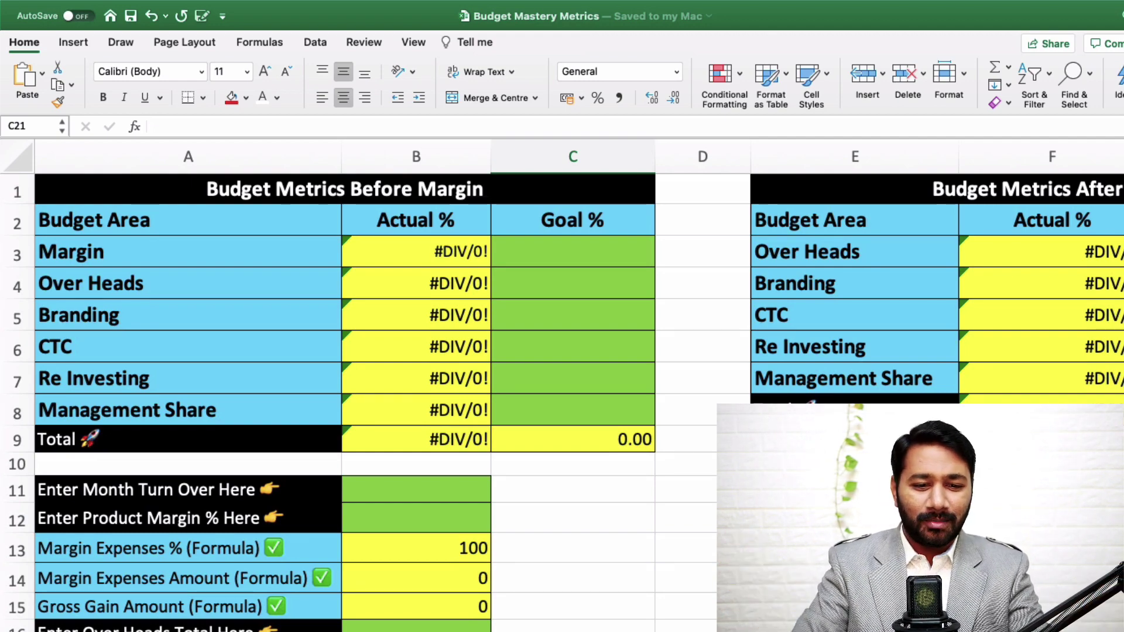
scroll(562, 403, down, 1)
scroll(608, 433, down, 5)
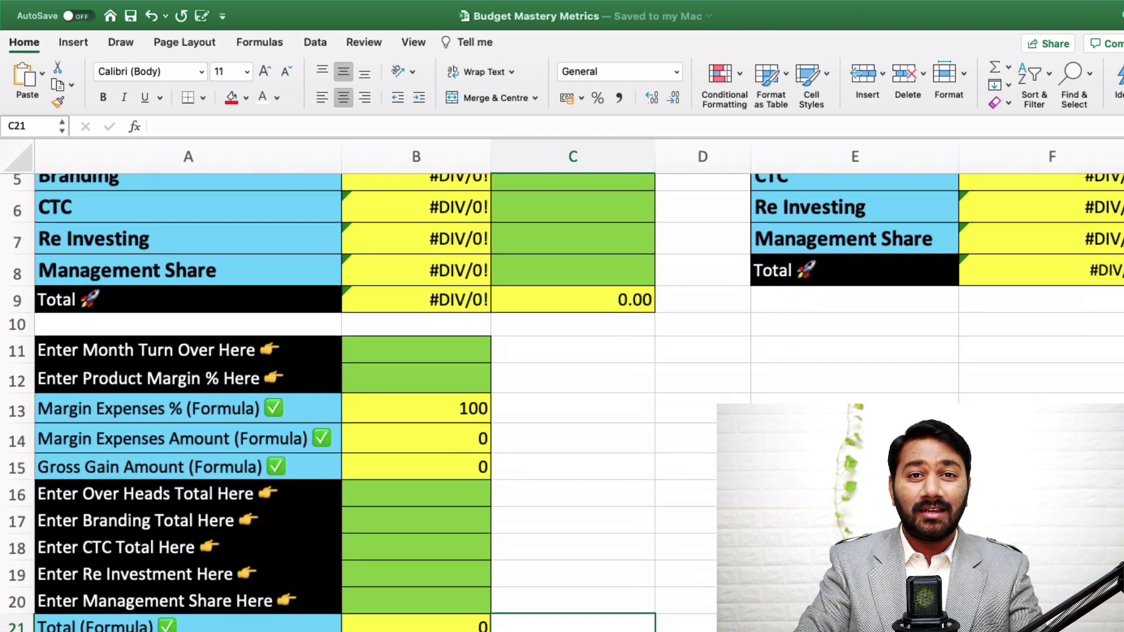
click(454, 324)
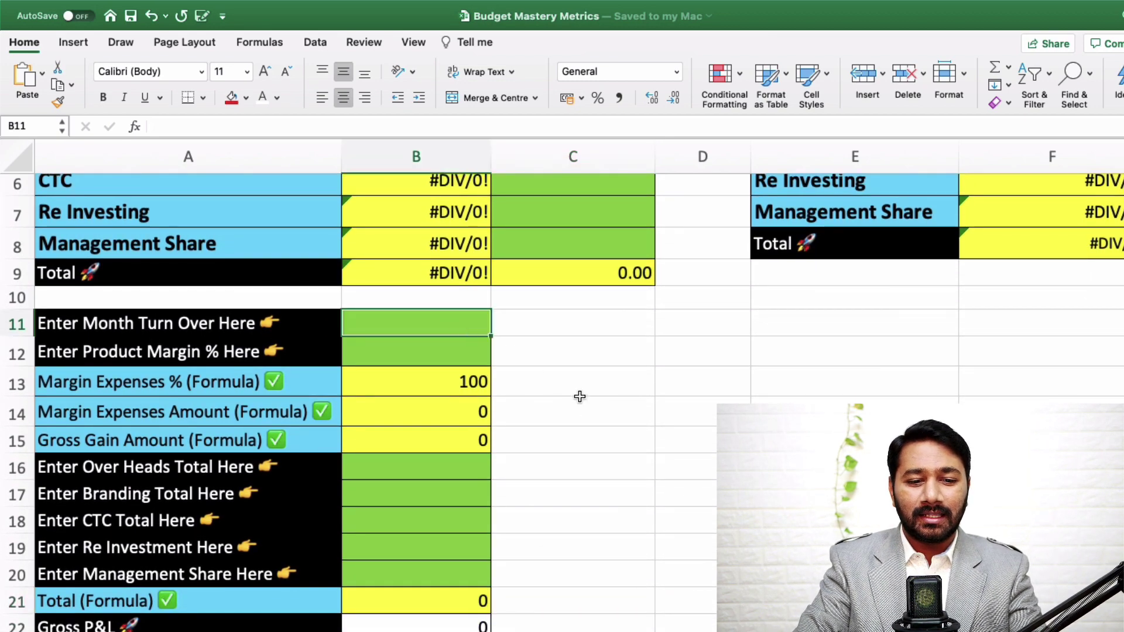
key(Down)
scroll(579, 397, down, 5)
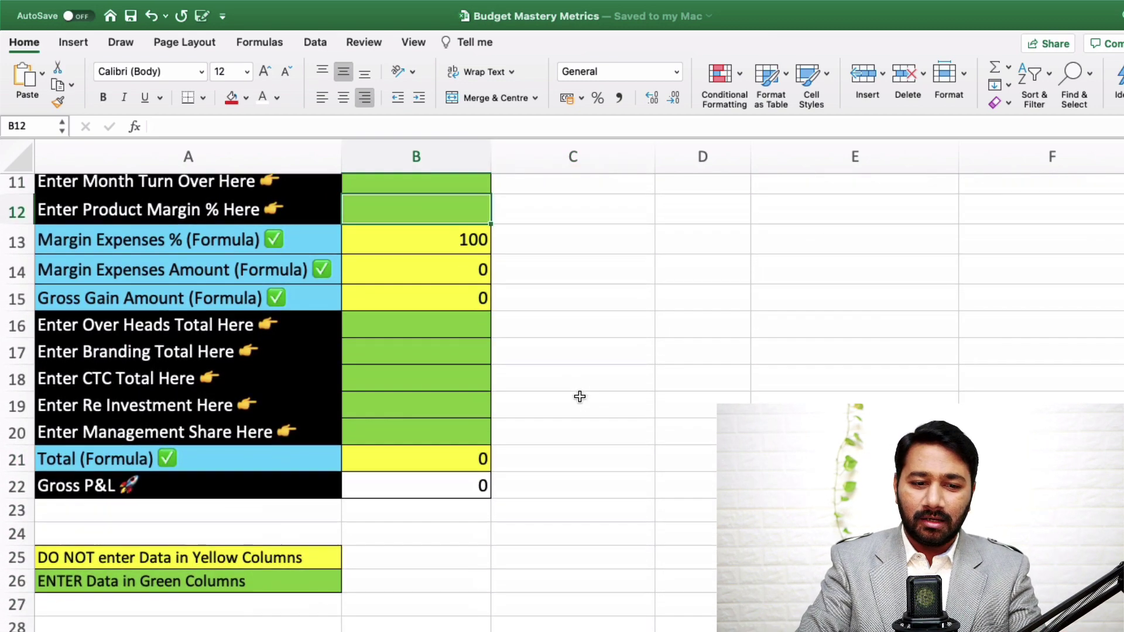
scroll(580, 397, up, 10)
scroll(713, 491, down, 5)
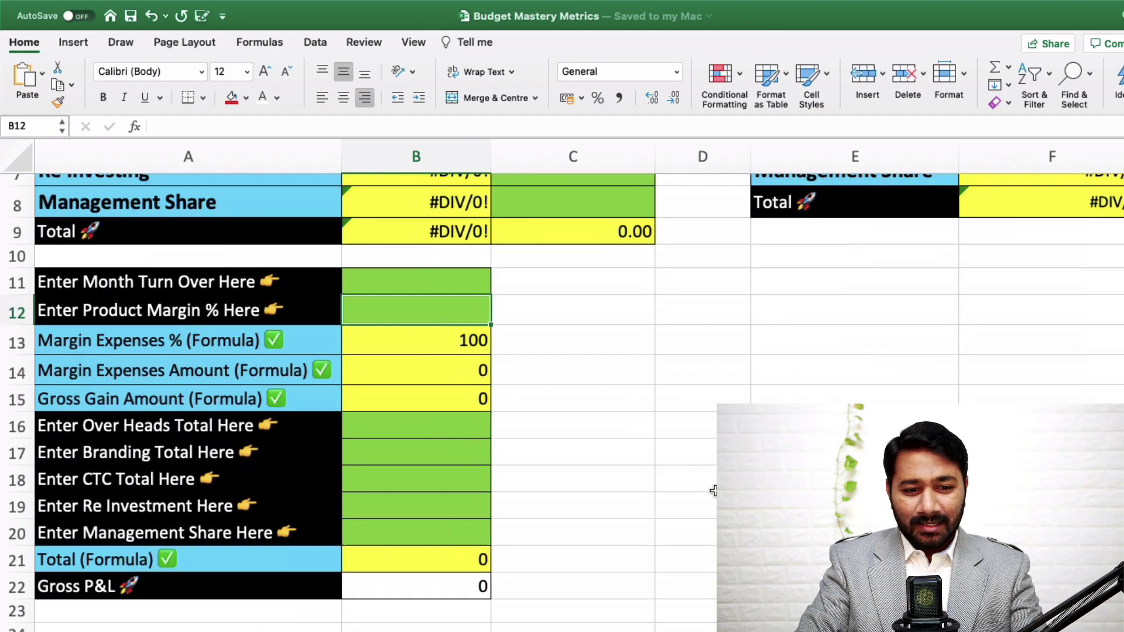
scroll(713, 490, up, 6)
scroll(713, 490, down, 1)
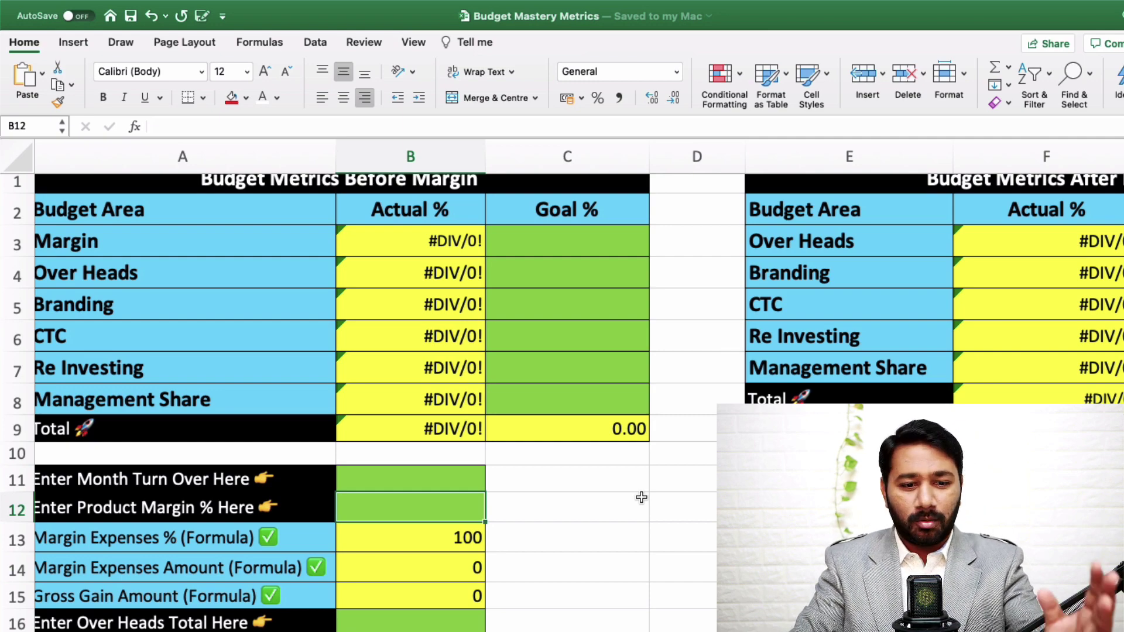
scroll(642, 496, down, 3)
scroll(642, 497, down, 2)
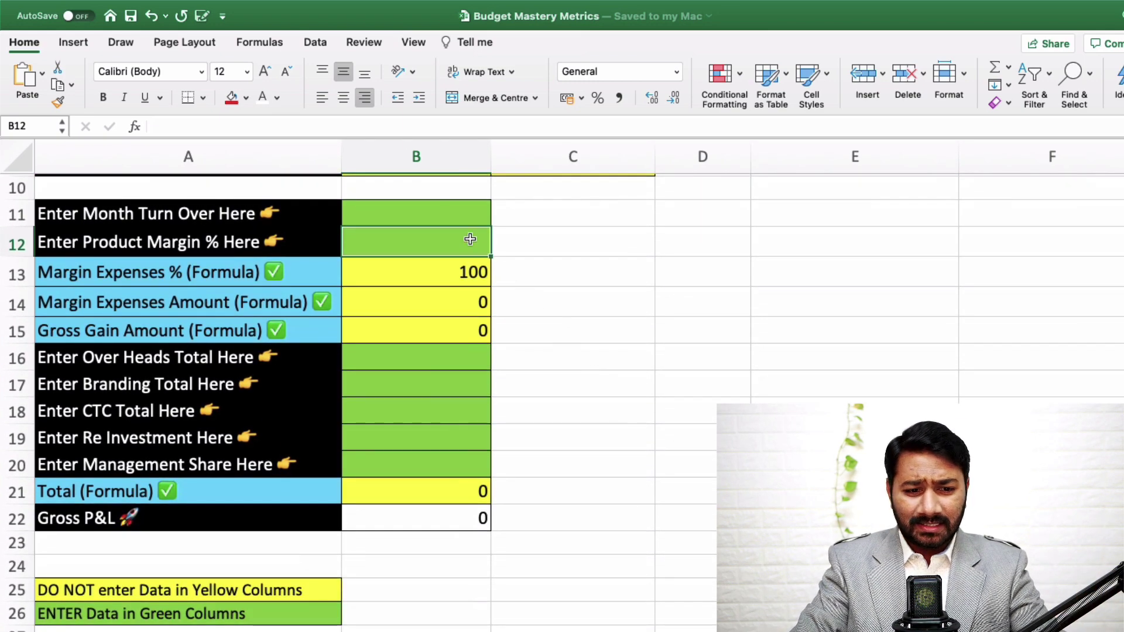
click(438, 205)
scroll(677, 377, down, 1)
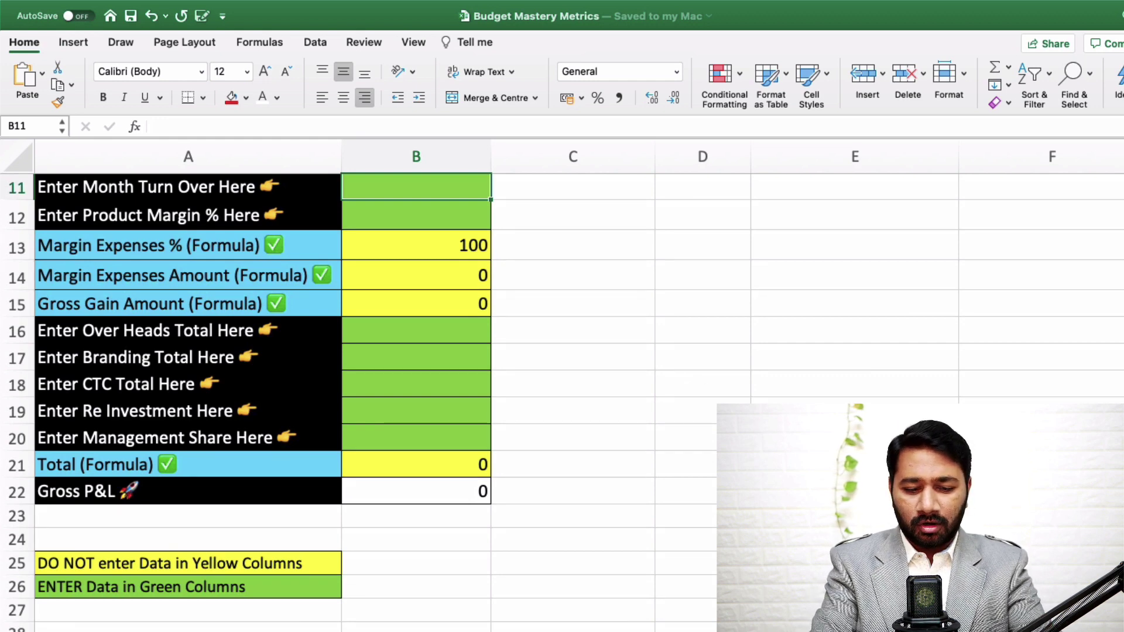
Enter 1200000 as monthly turnover in B11 and 30 as product margin in B12
text(1200000)
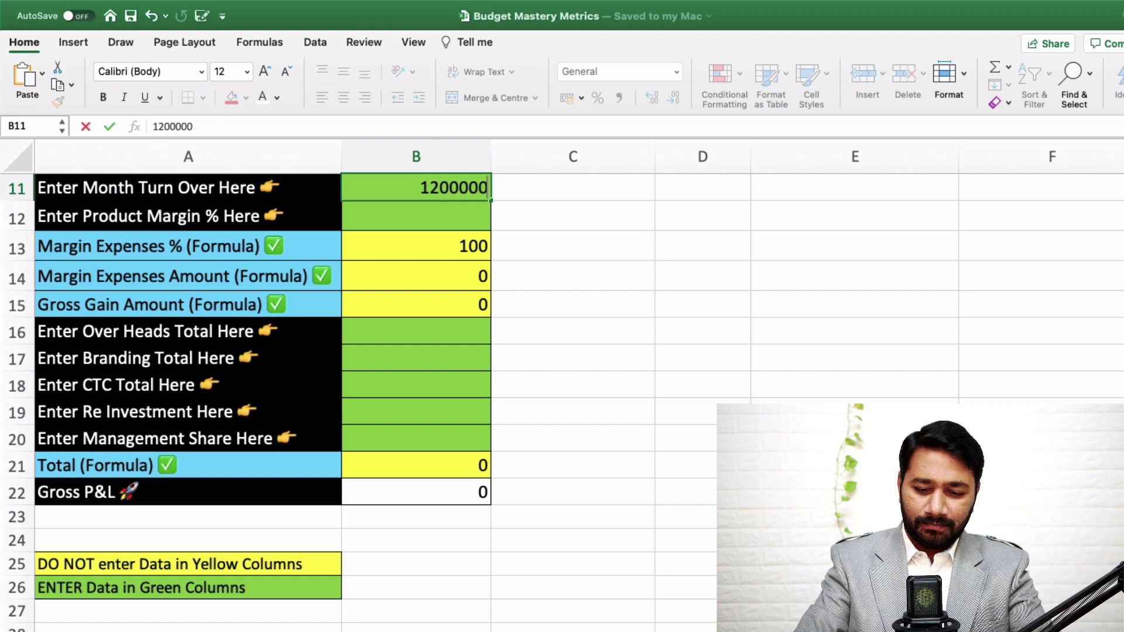
key(Return)
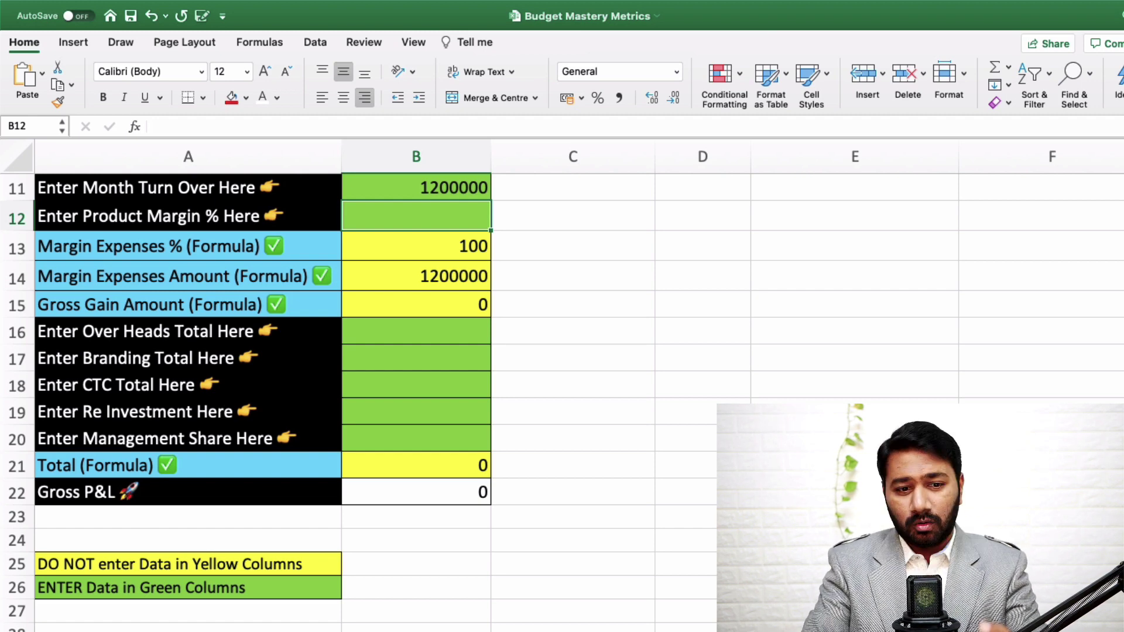
text(30)
key(Return)
Check the resulting margin expenses and gross gain amount formulas below the inputs
click(416, 216)
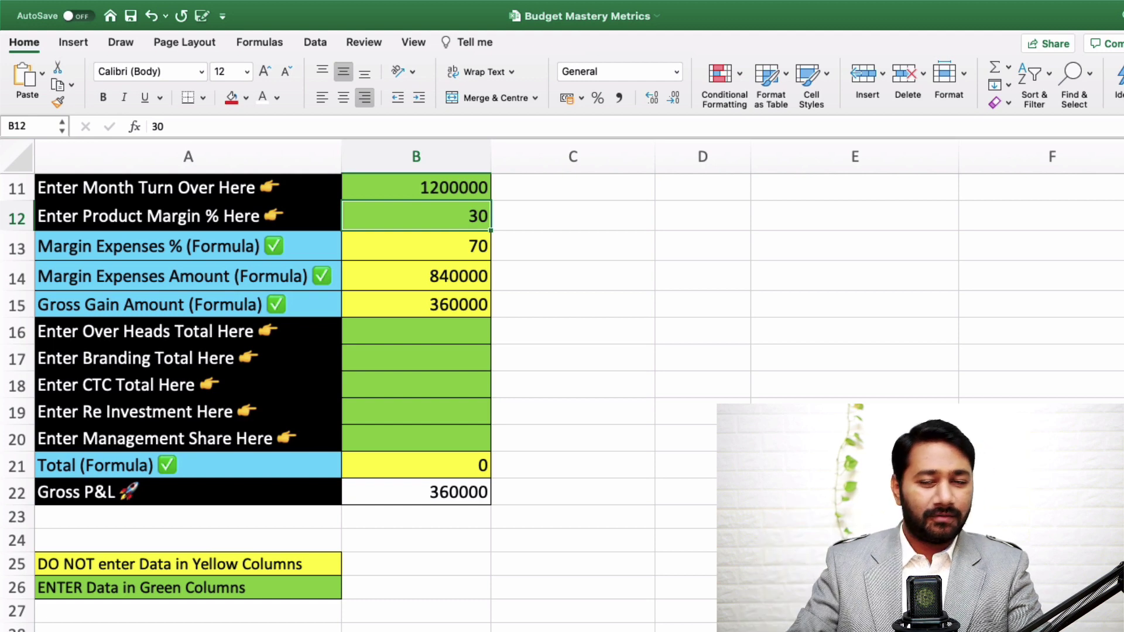
click(416, 187)
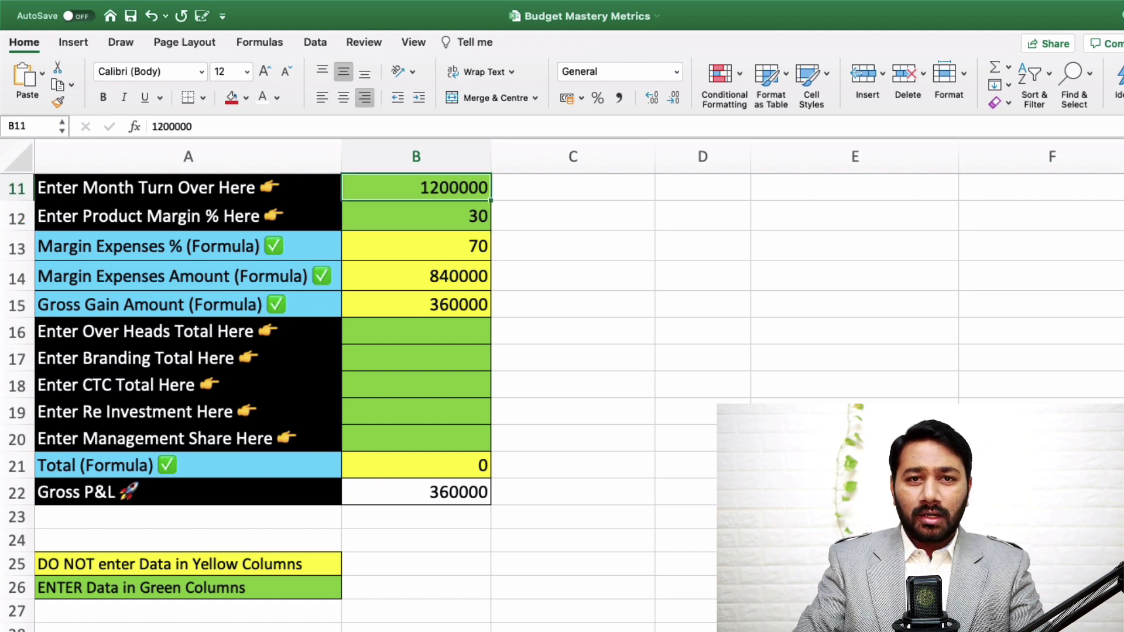
key(Down)
key(Down)
key(Down)
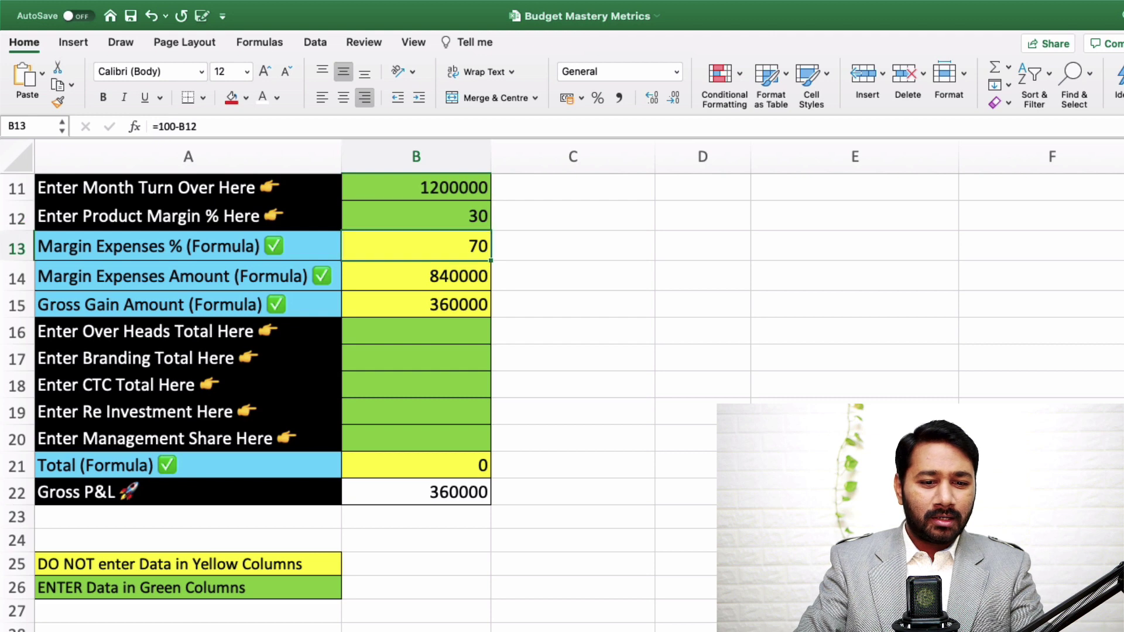
key(Up)
key(Up)
key(Down)
key(Down)
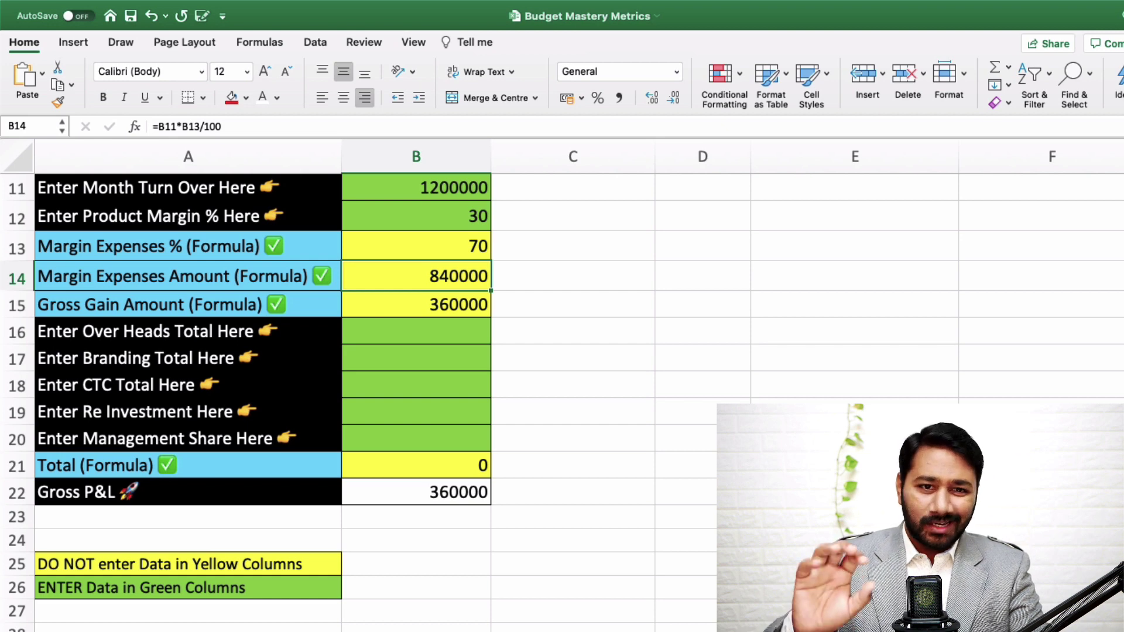
key(Down)
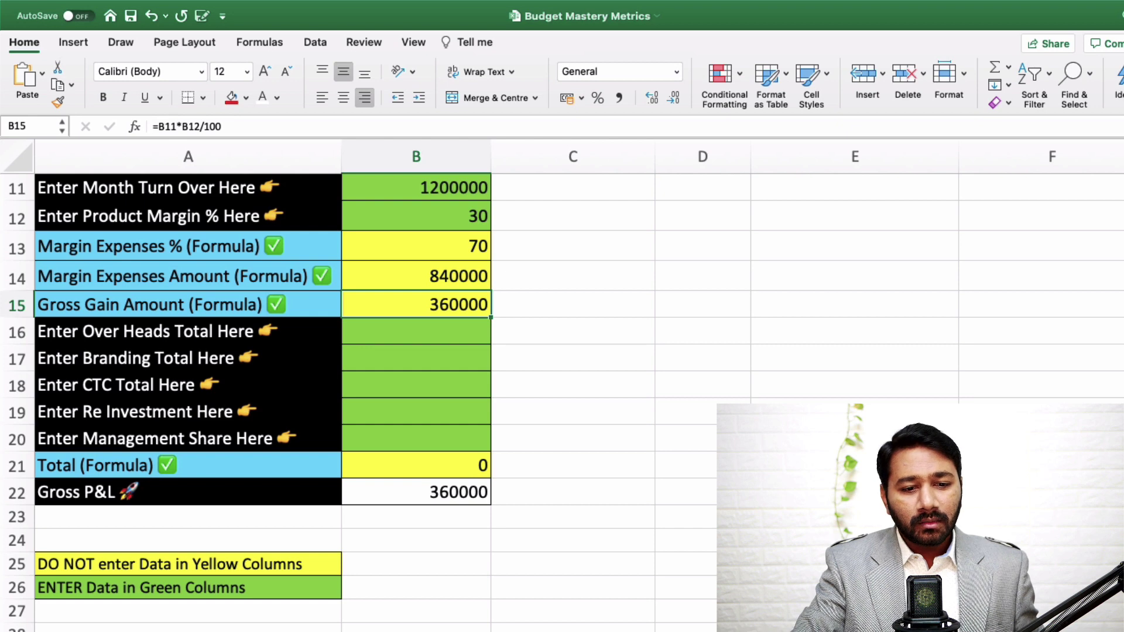
Enter 120000 as the overheads total and 10000 as the branding total
click(307, 197)
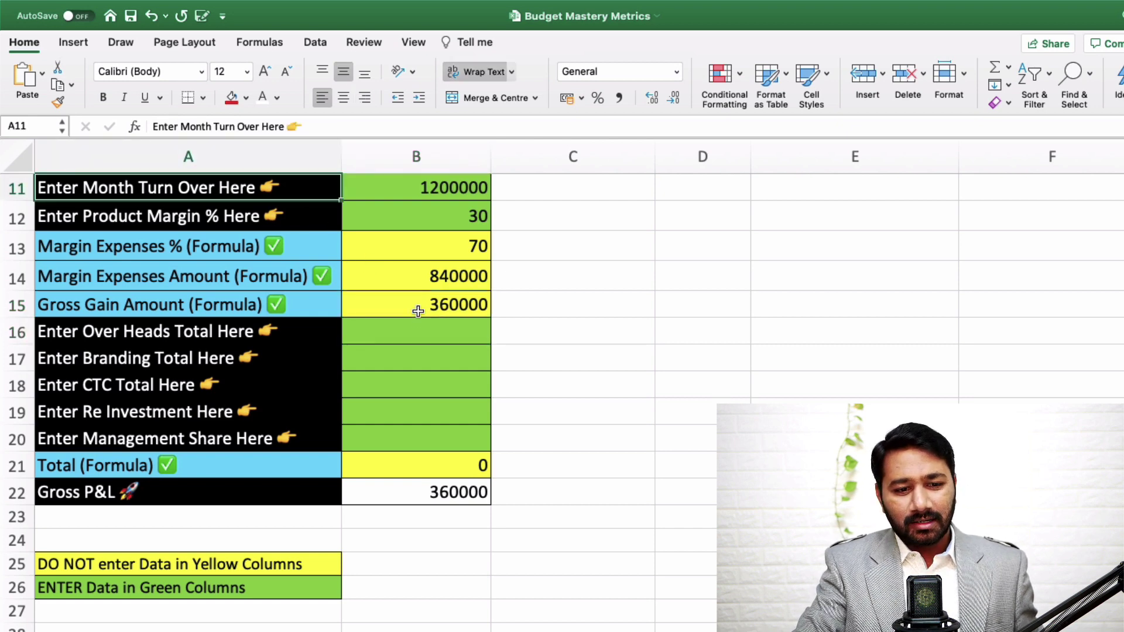
click(416, 331)
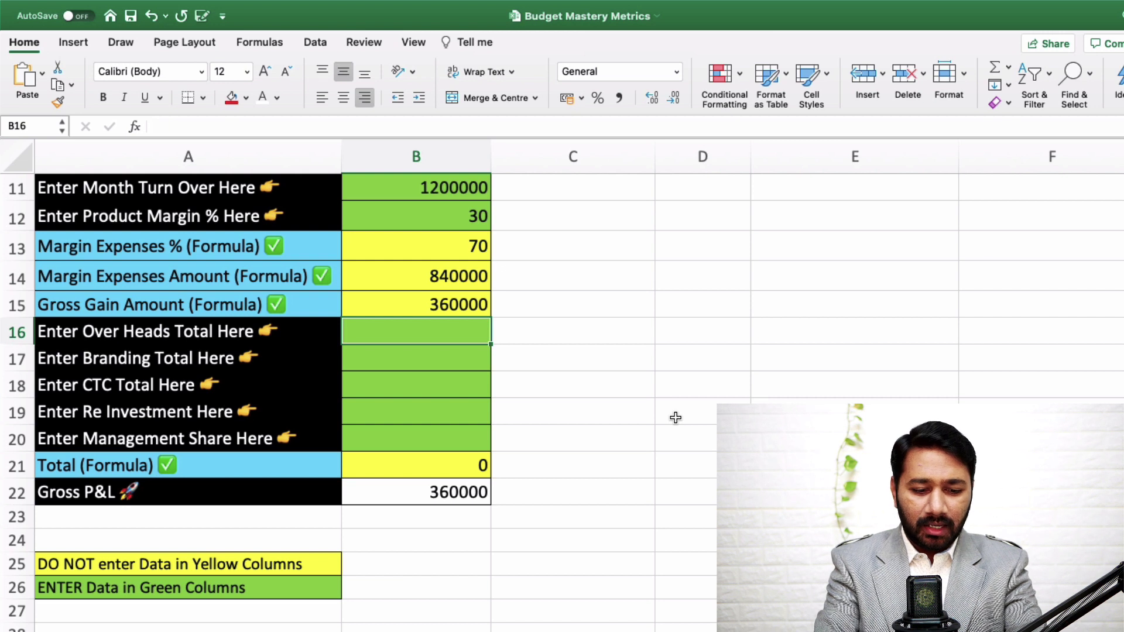
text(120000)
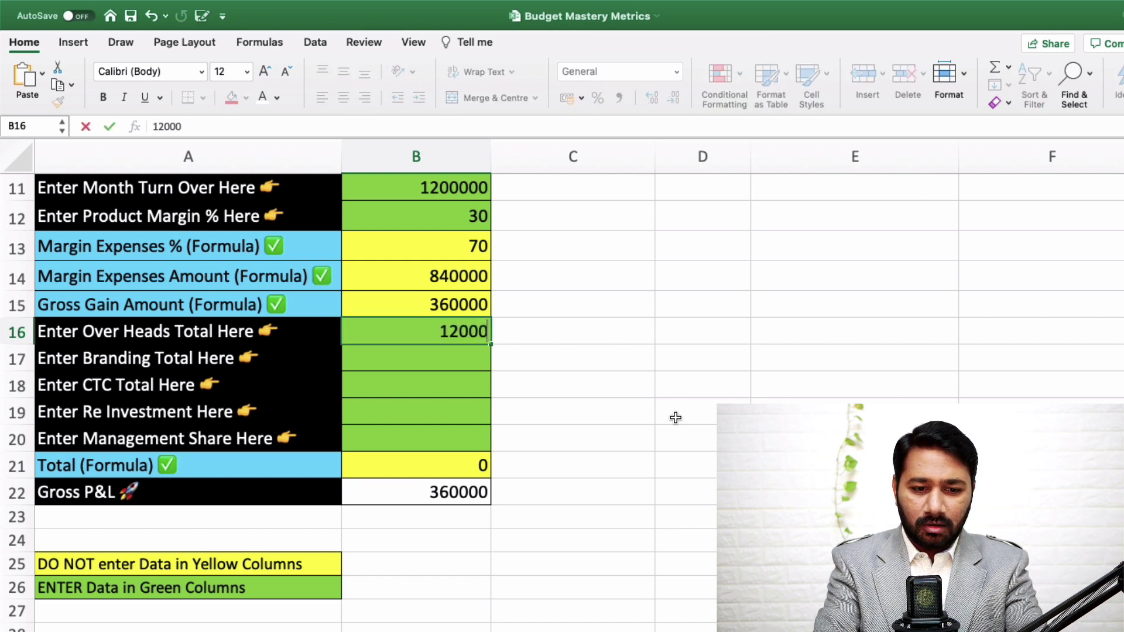
key(BackSpace)
key(BackSpace)
key(BackSpace)
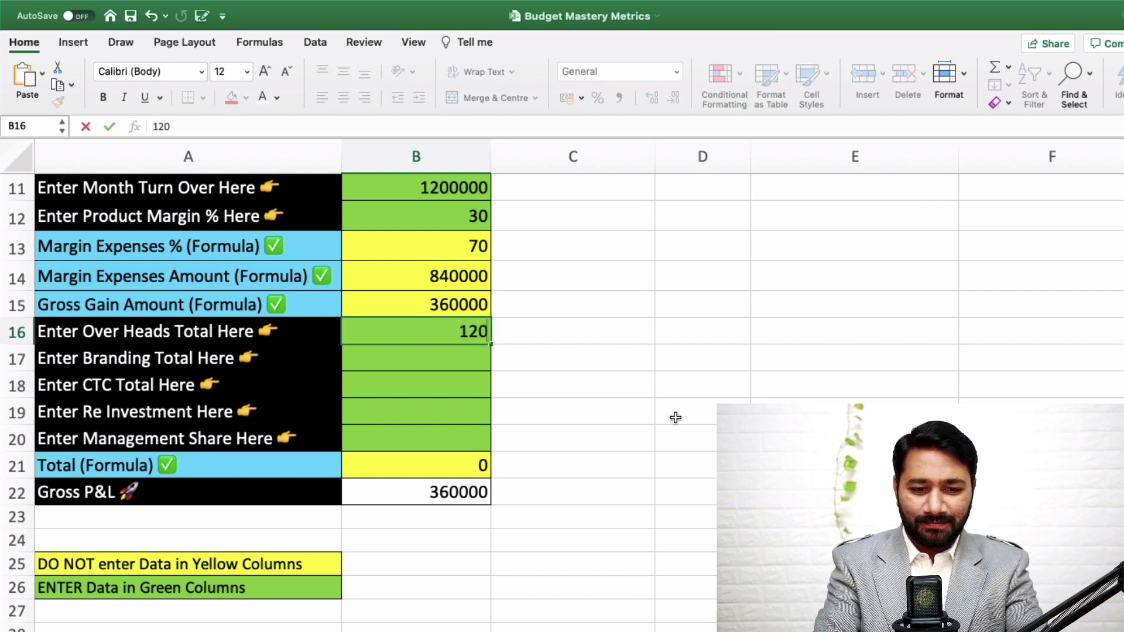
text(000)
key(Return)
key(Return)
key(Up)
text(10000)
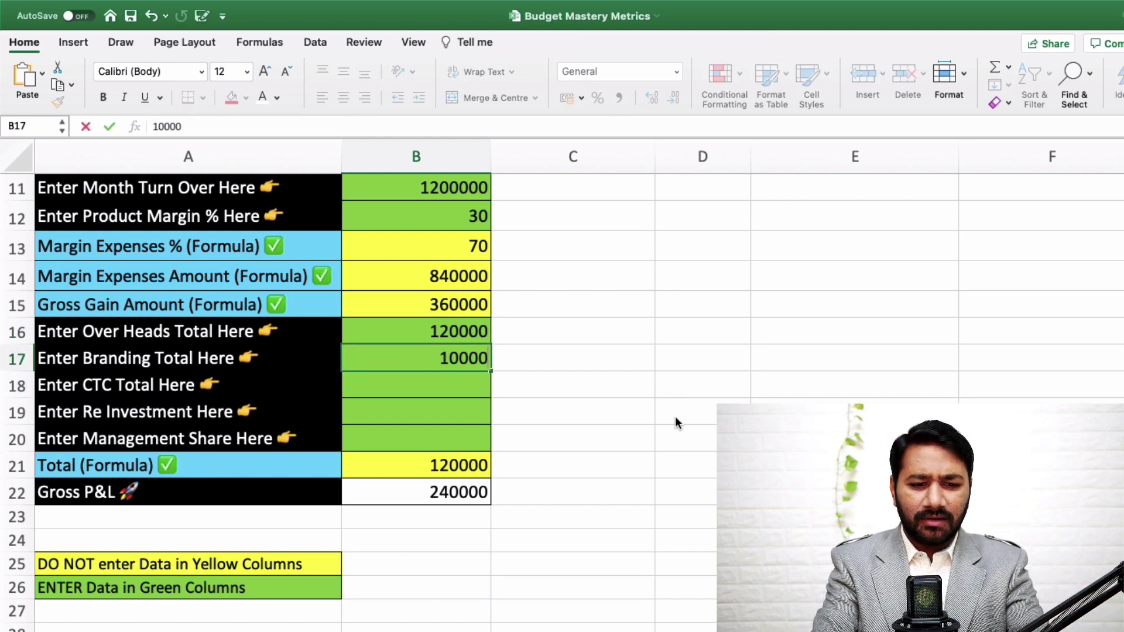
key(Return)
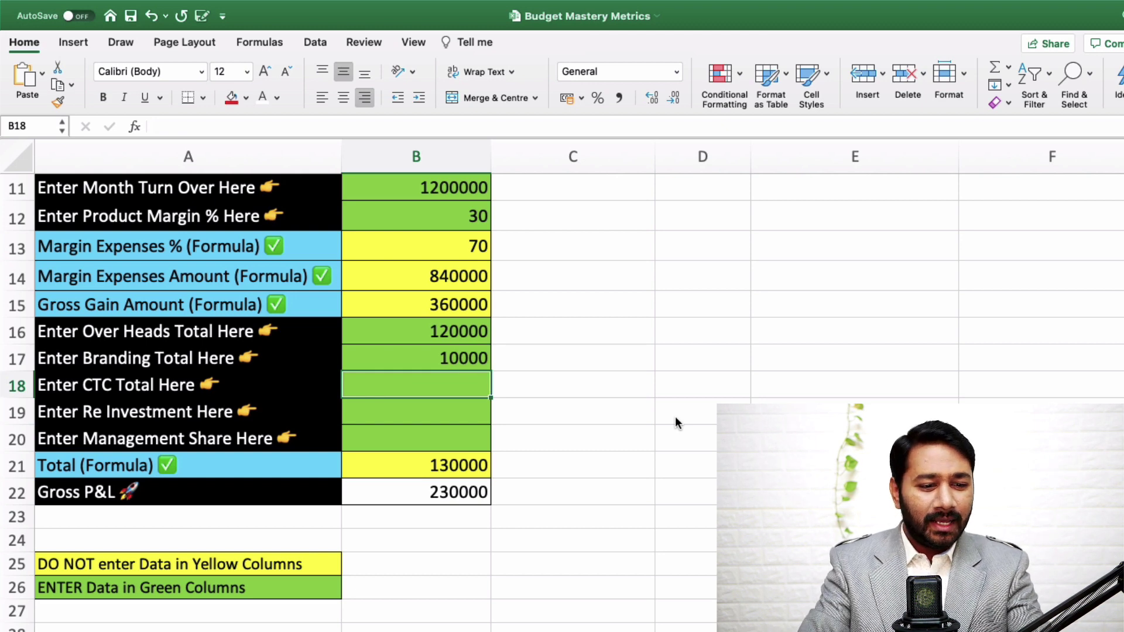
Enter totals of 285000 for CTC, 20000 for re-investing and 50000 for management share, then check Gross P&L
key(Up)
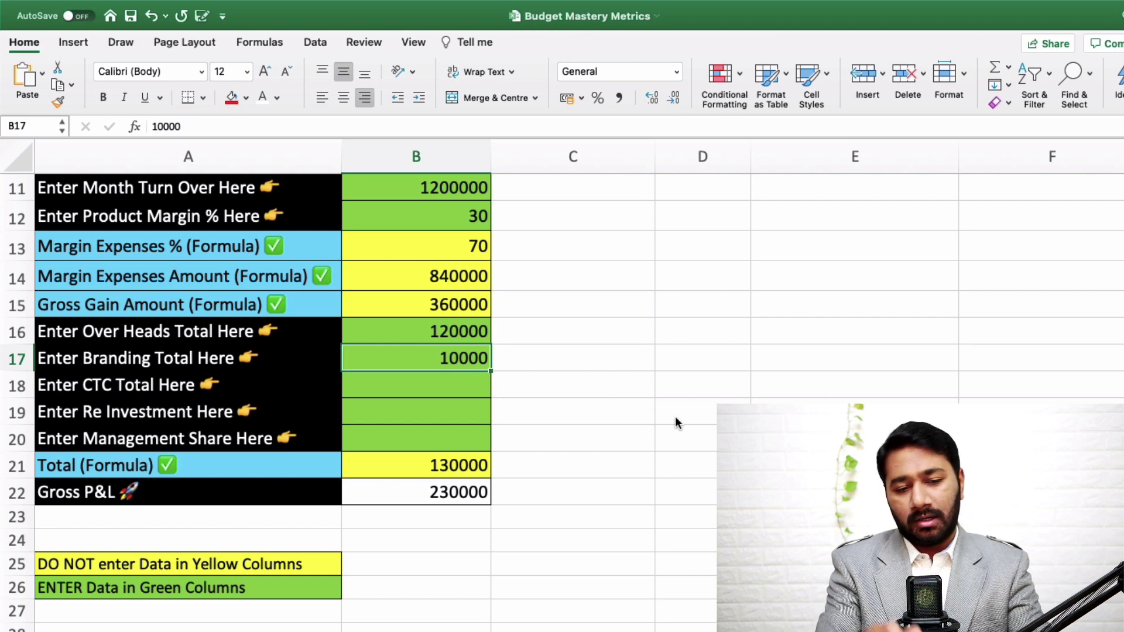
key(Down)
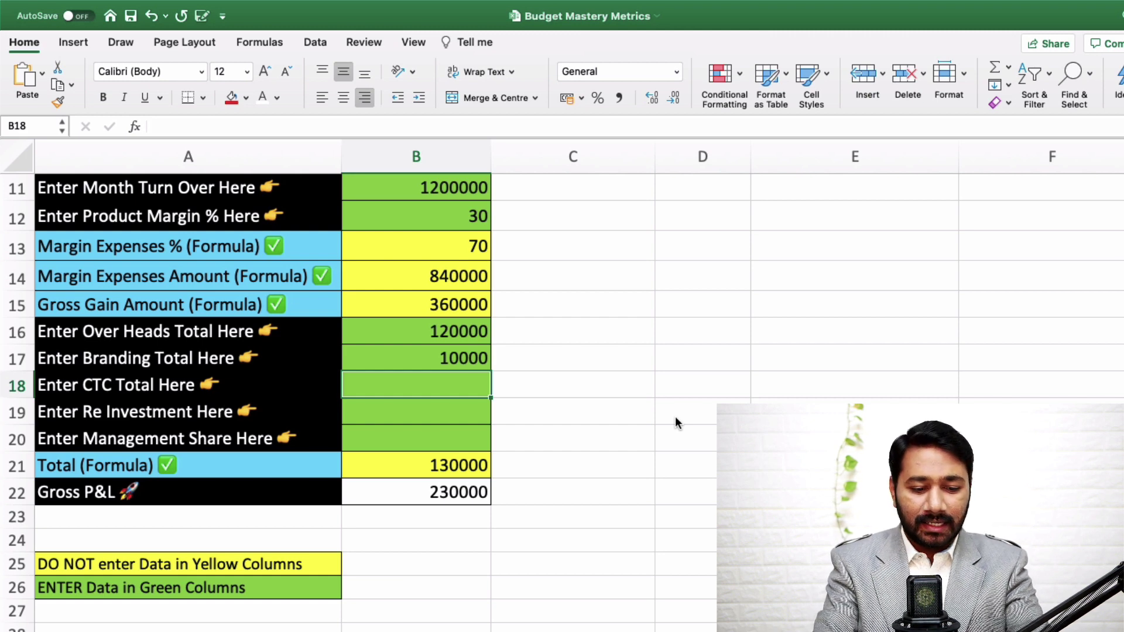
text(285000)
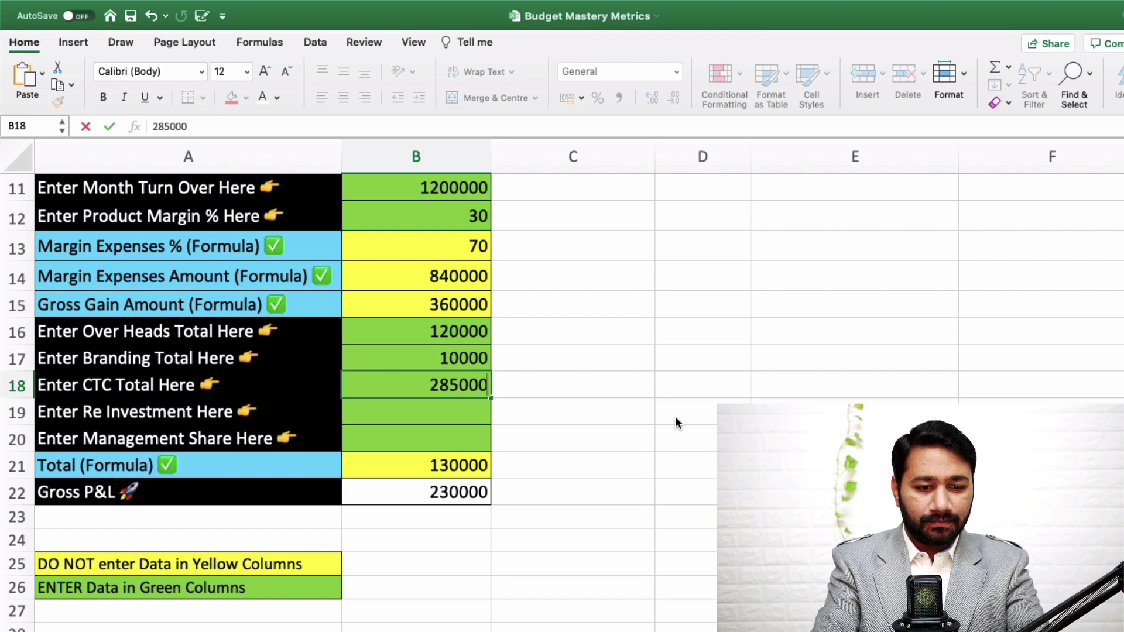
key(Return)
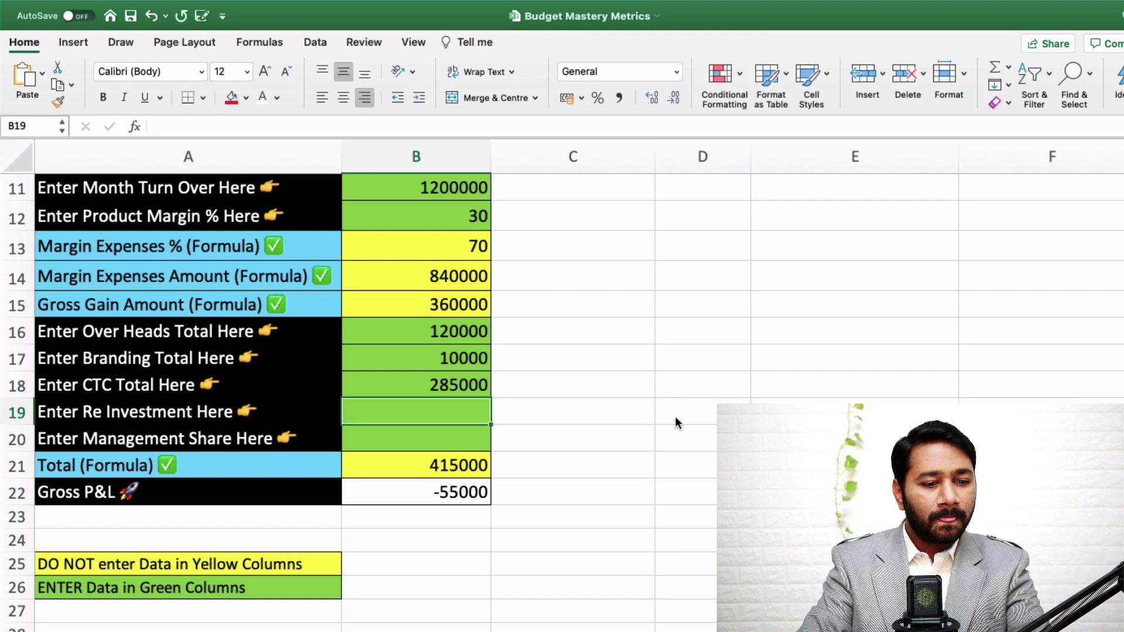
text(20000)
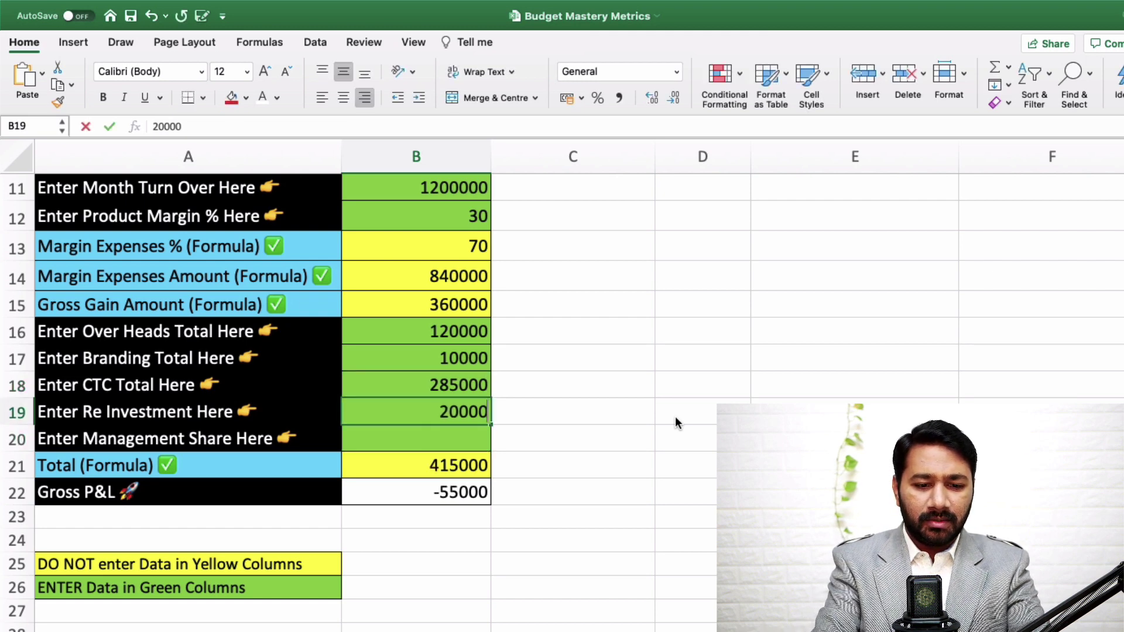
key(Return)
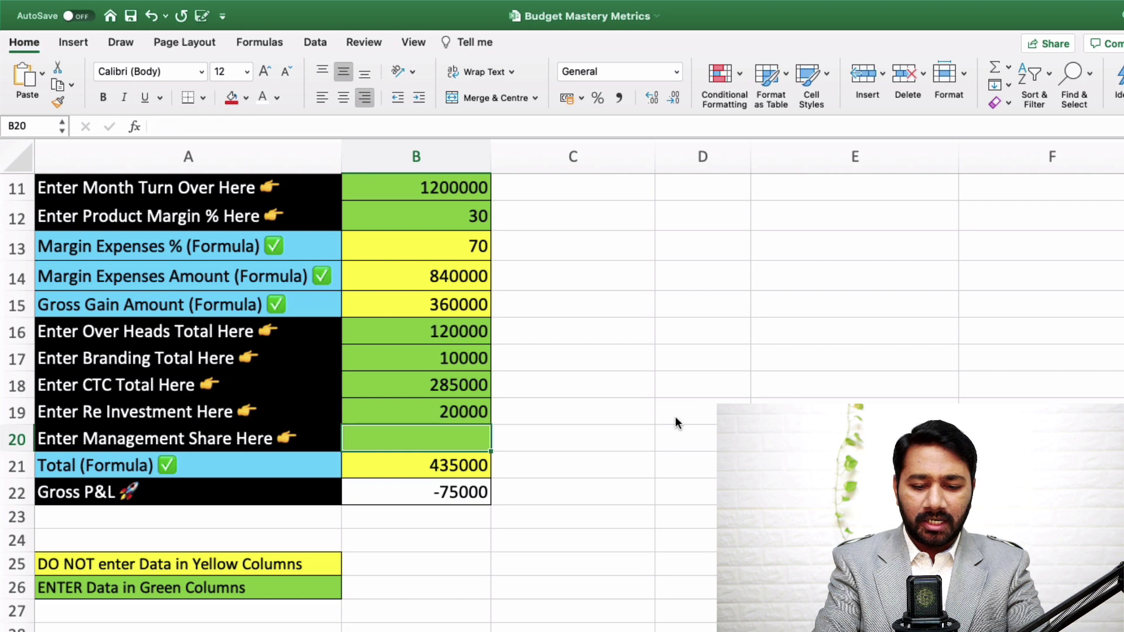
text(50000)
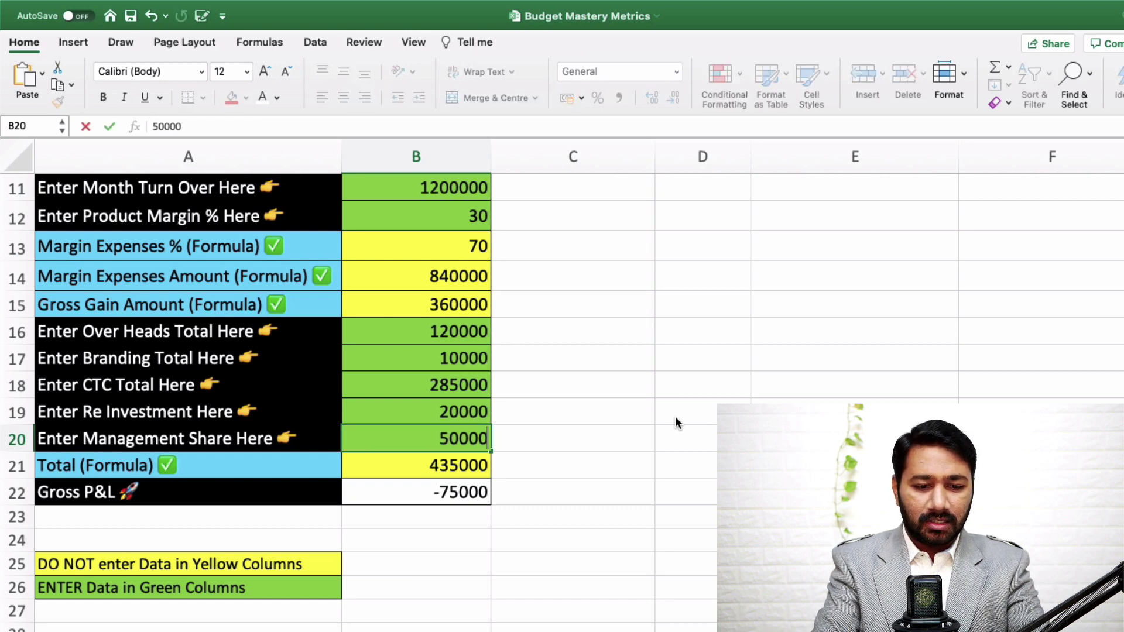
key(Return)
key(Up)
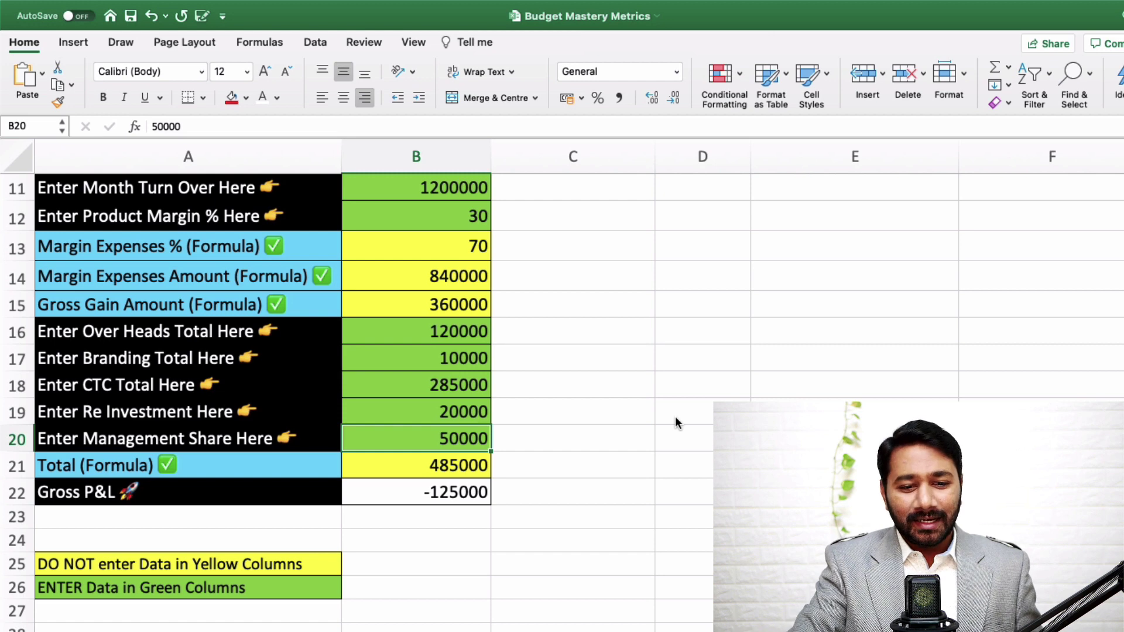
click(470, 494)
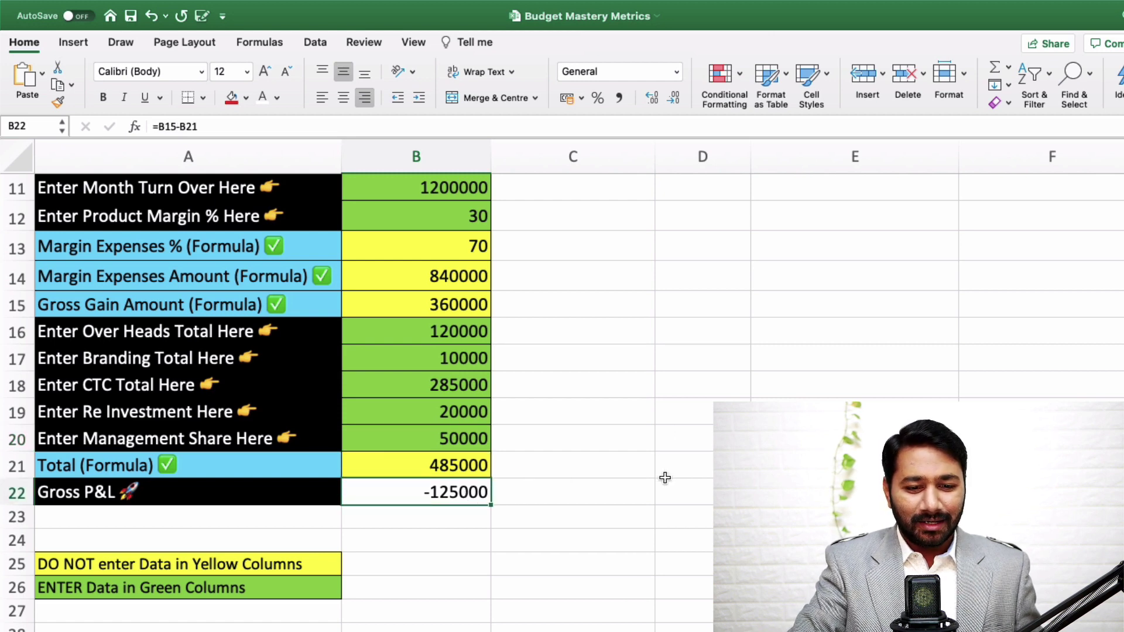
scroll(665, 478, up, 10)
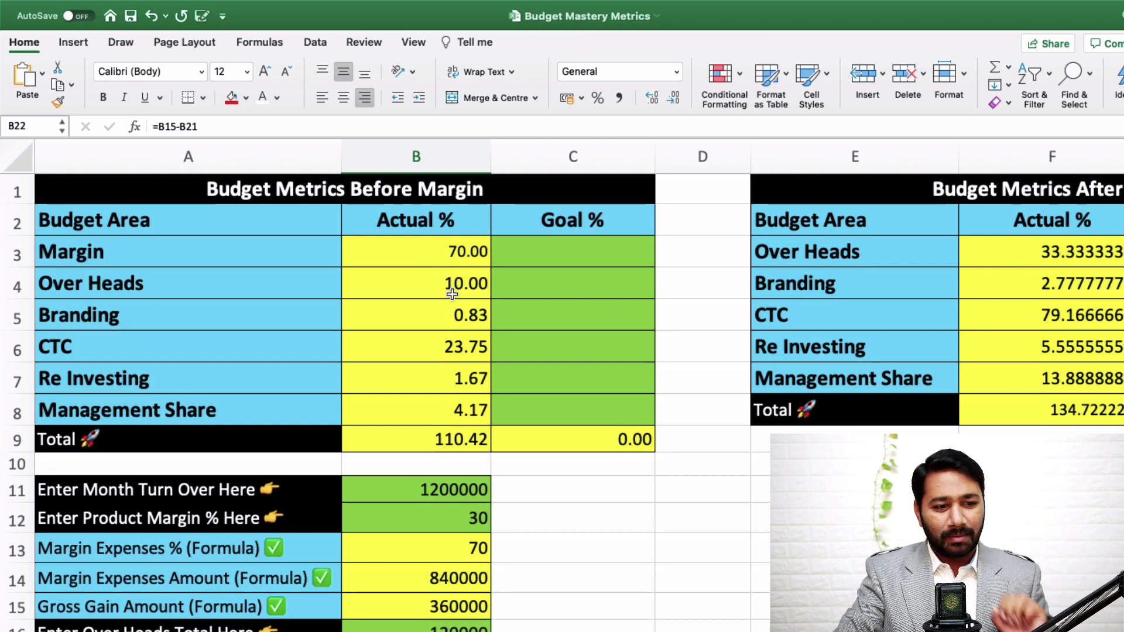
Check the Actual % total SUM in B9 and the formulas above, ending on the Margin Goal % cell
click(464, 443)
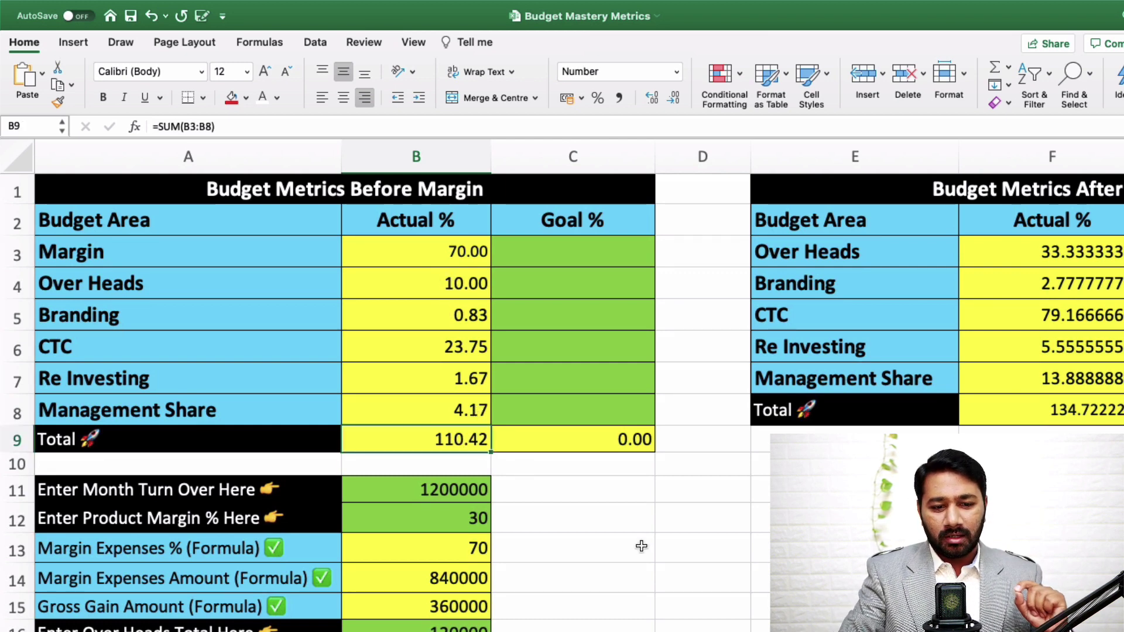
key(Up)
key(Up)
key(Up)
key(Up)
key(Up)
key(Up)
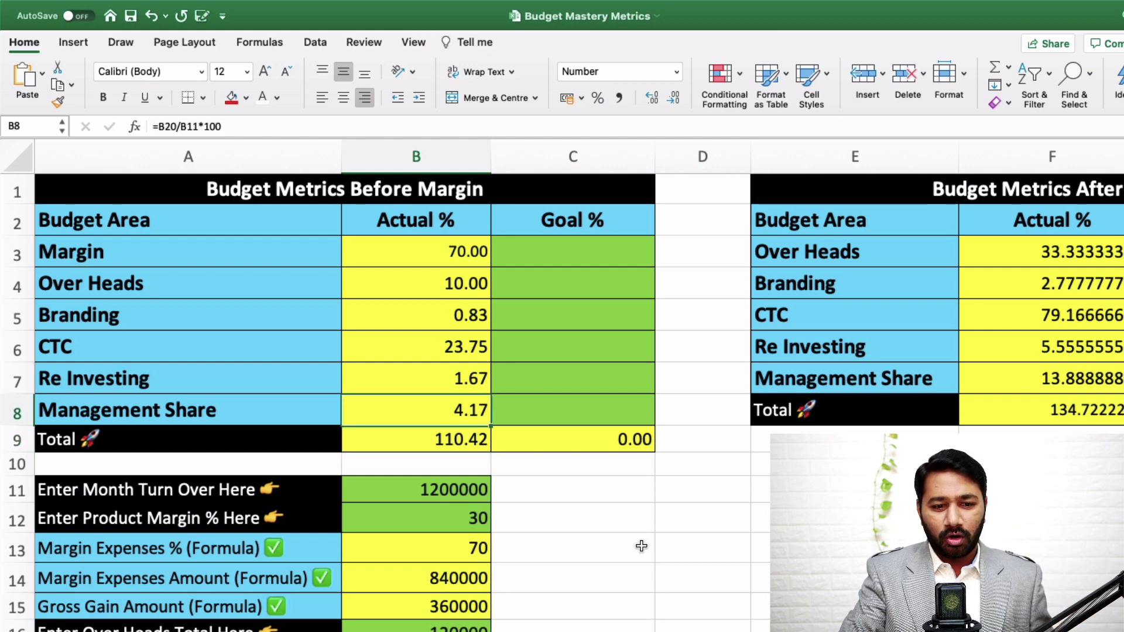
key(Right)
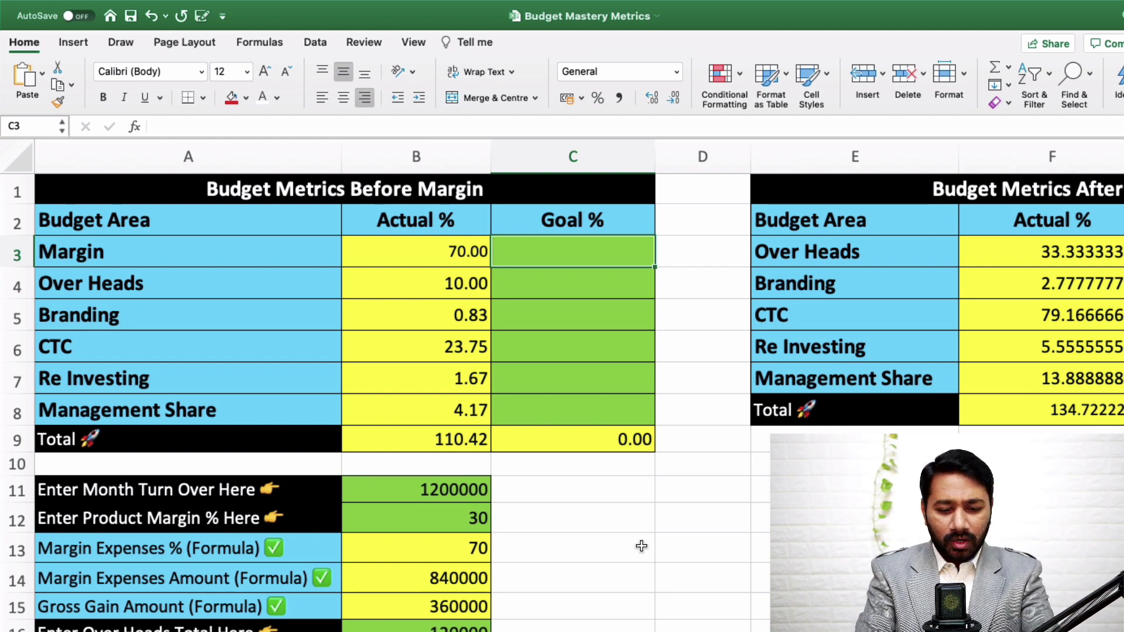
Enter goals: Margin 70, Over Heads 1, Branding 0.5, CTC 15, Management Share 5, Re Investing 5
text(70)
key(Return)
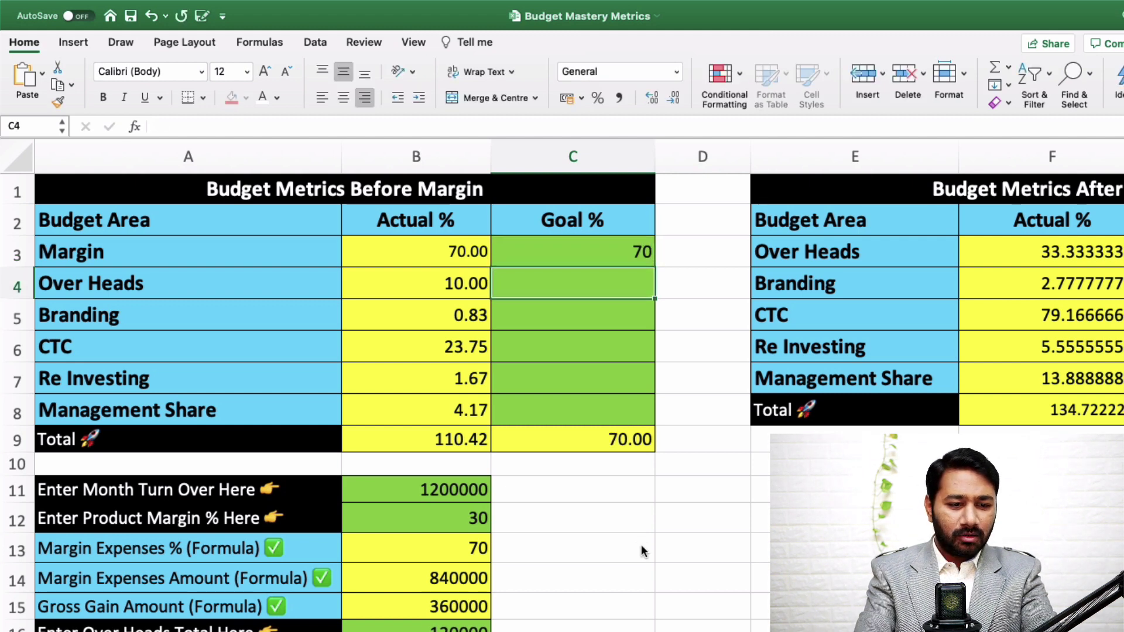
text(1)
key(Return)
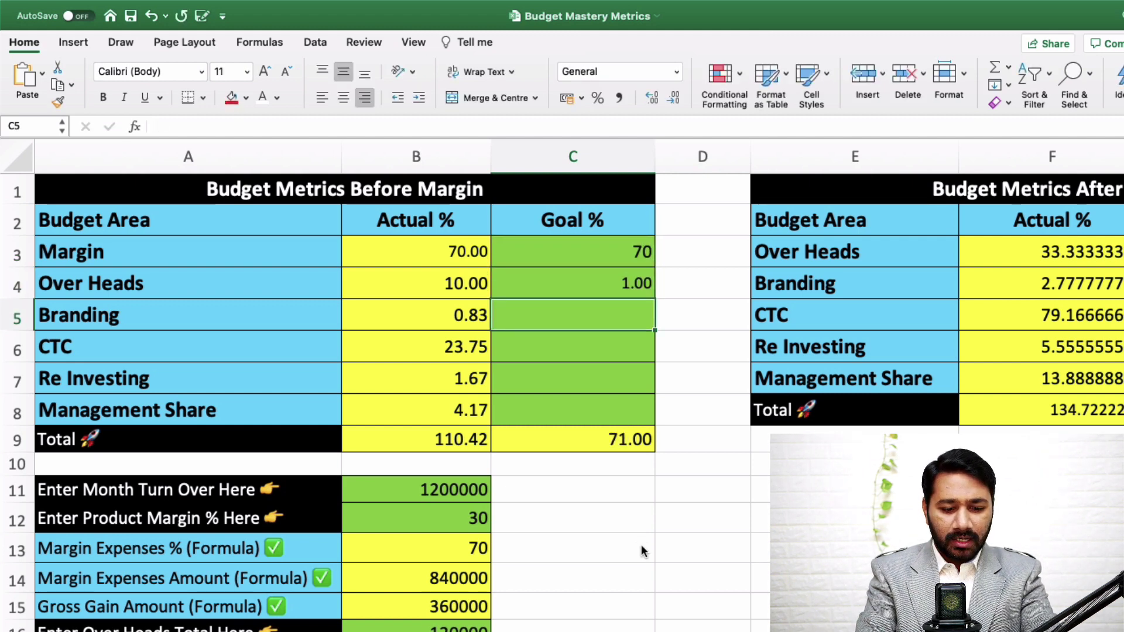
text(0.5)
key(Return)
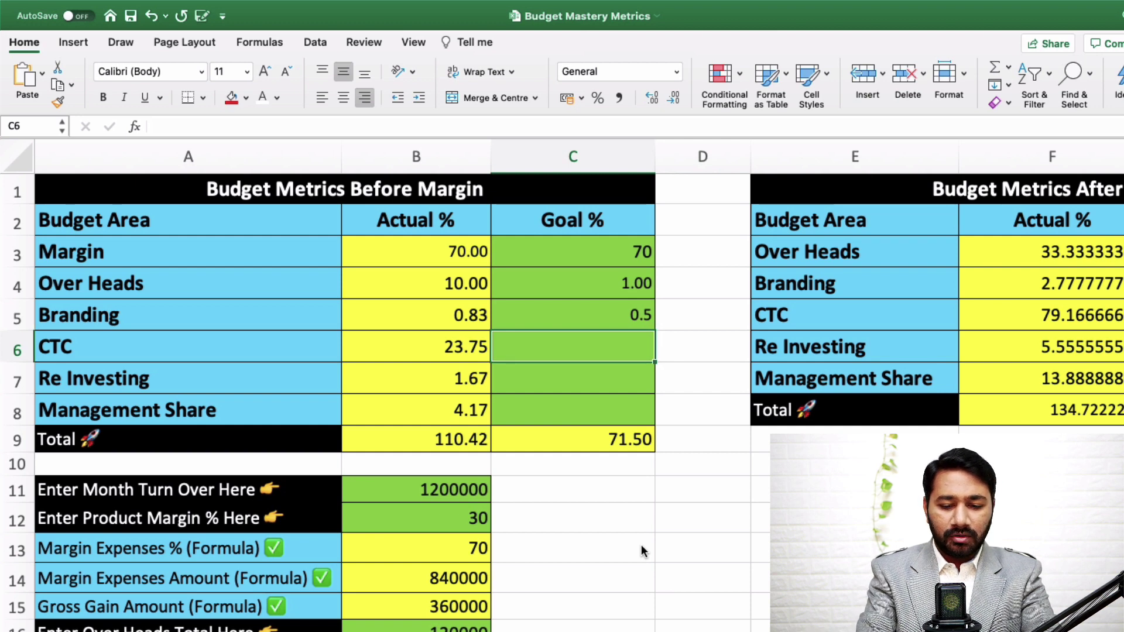
text(15)
key(Return)
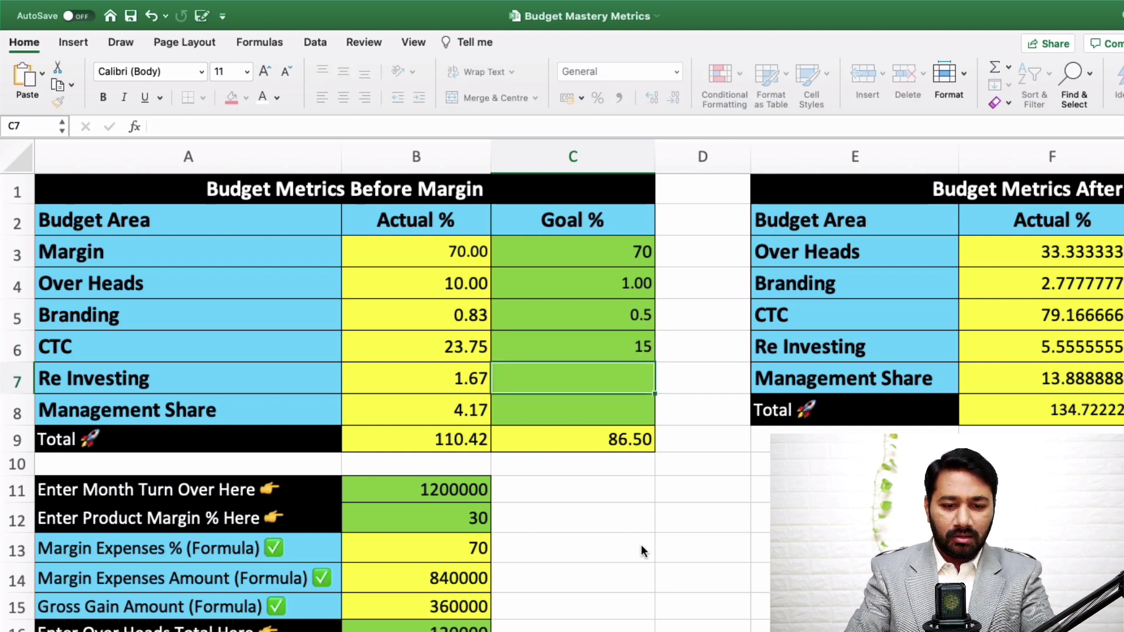
key(Down)
text(5)
key(Return)
key(Up)
key(Up)
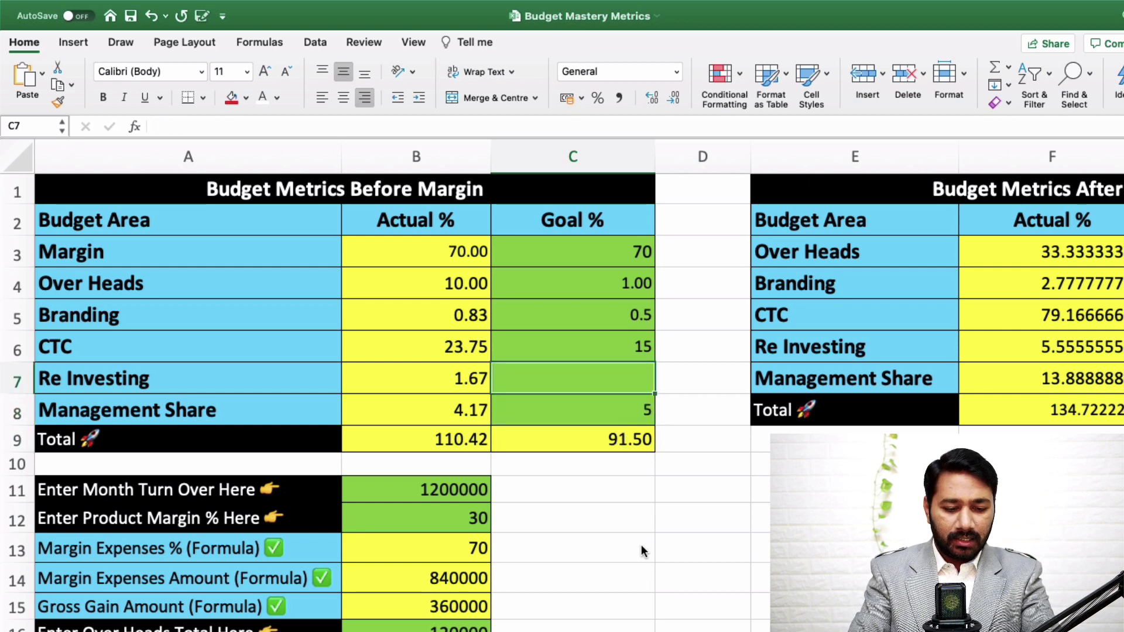
text(5)
key(Return)
Revise the CTC goal to 18 and the Branding goal to 1, then confirm the 100.00 total
key(Up)
key(Up)
key(Up)
key(Down)
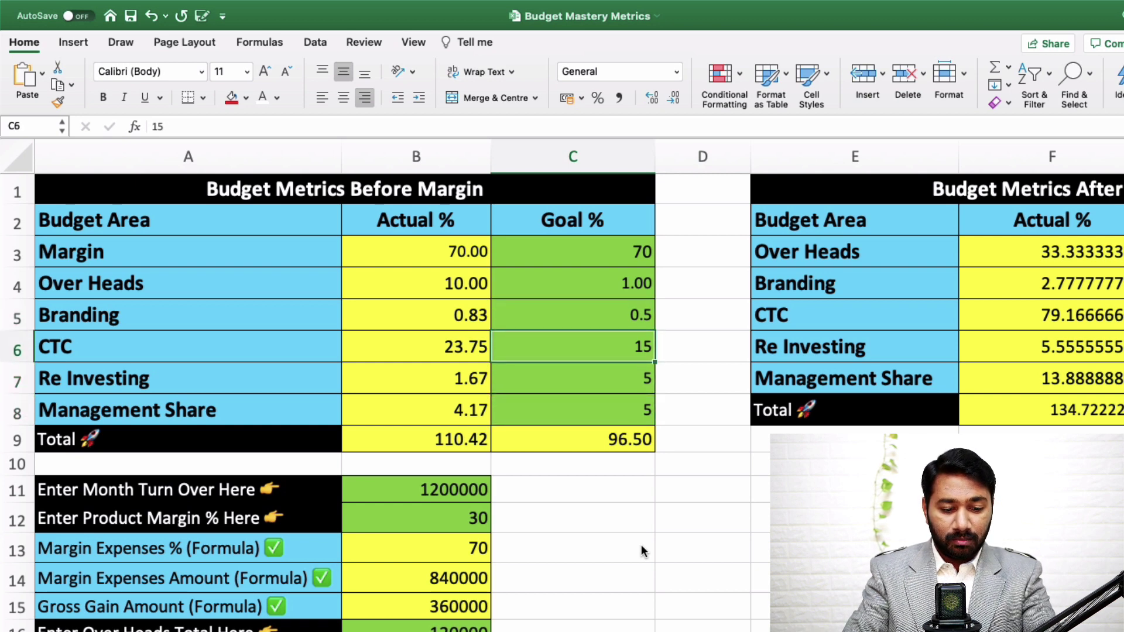
text(18)
key(Return)
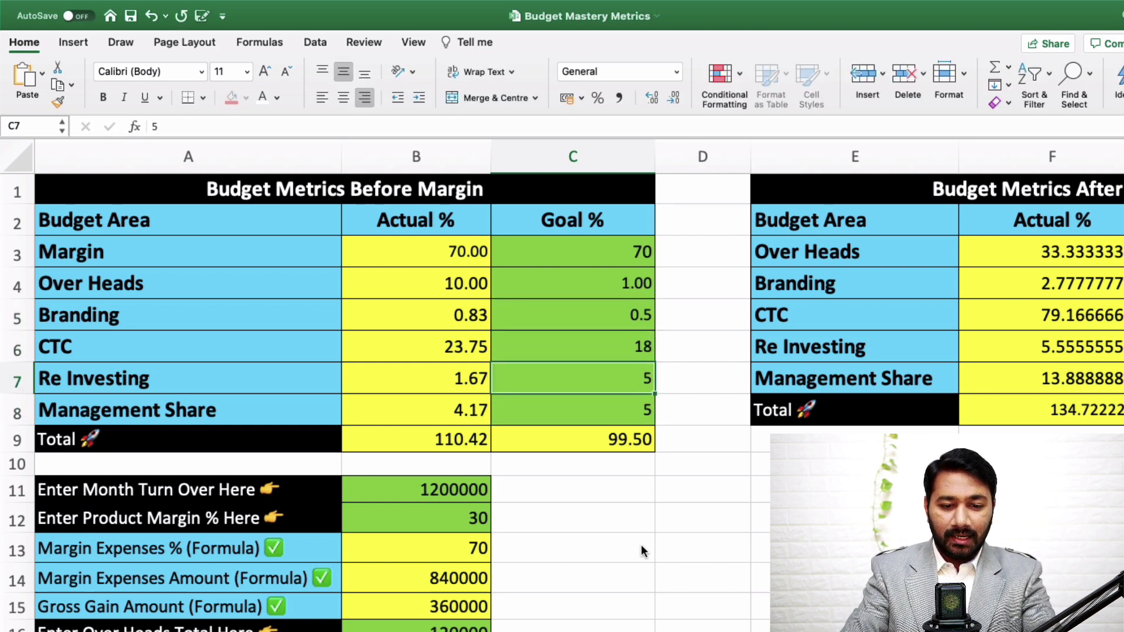
key(Down)
key(Up)
key(Down)
key(Up)
key(Up)
key(Up)
text(1)
key(Return)
key(Down)
key(Down)
key(Down)
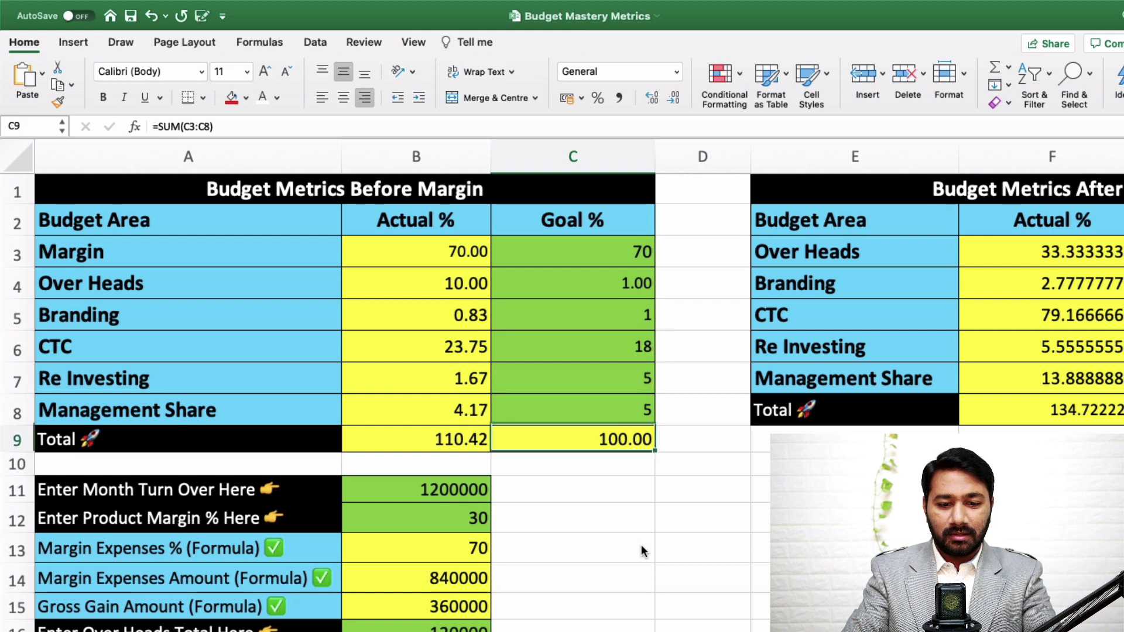
key(Up)
key(Up)
key(Up)
key(Up)
key(Up)
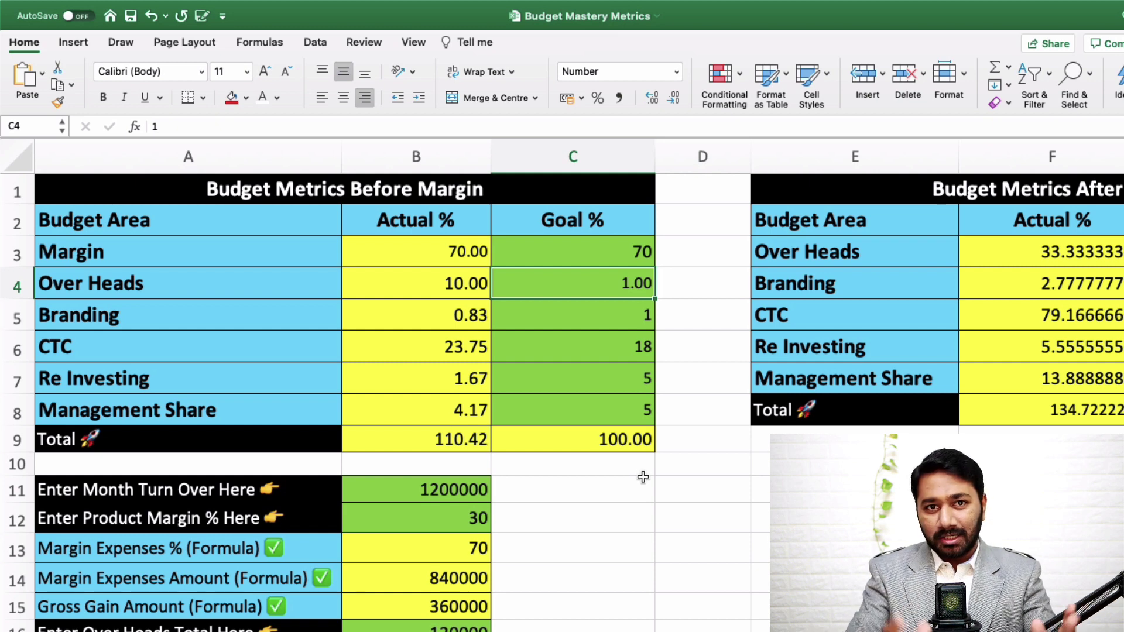
click(606, 253)
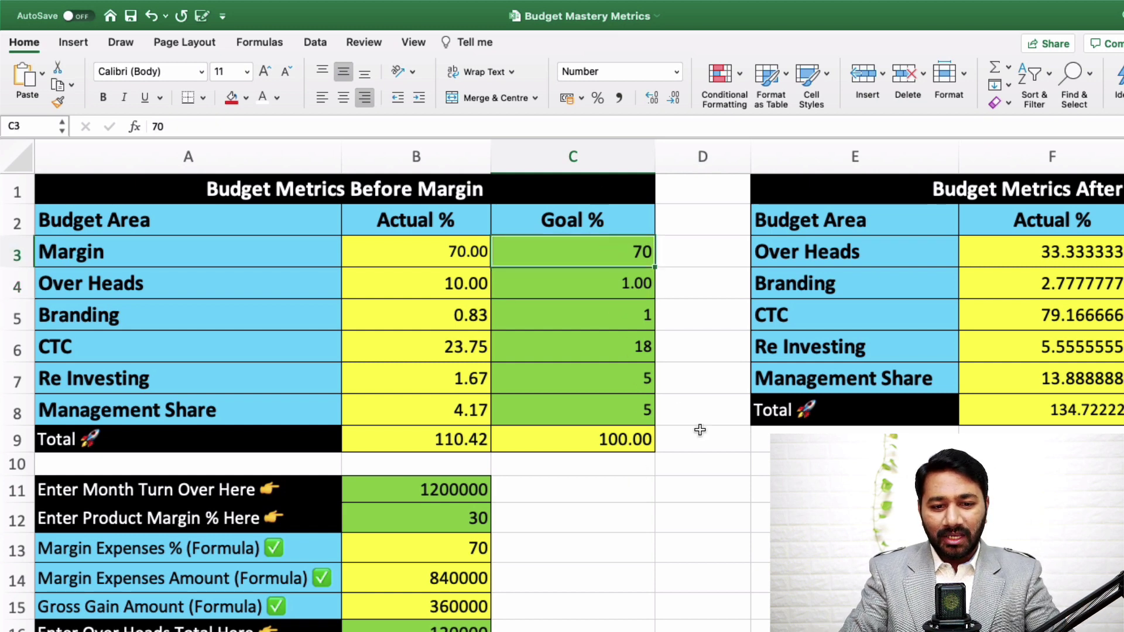
key(Left)
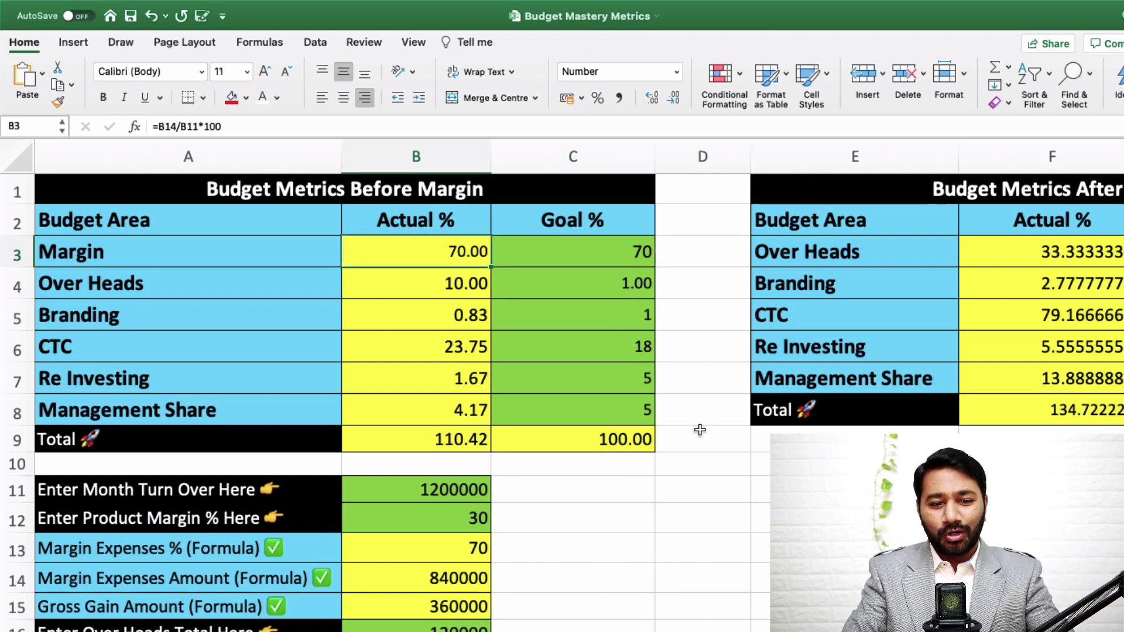
key(Down)
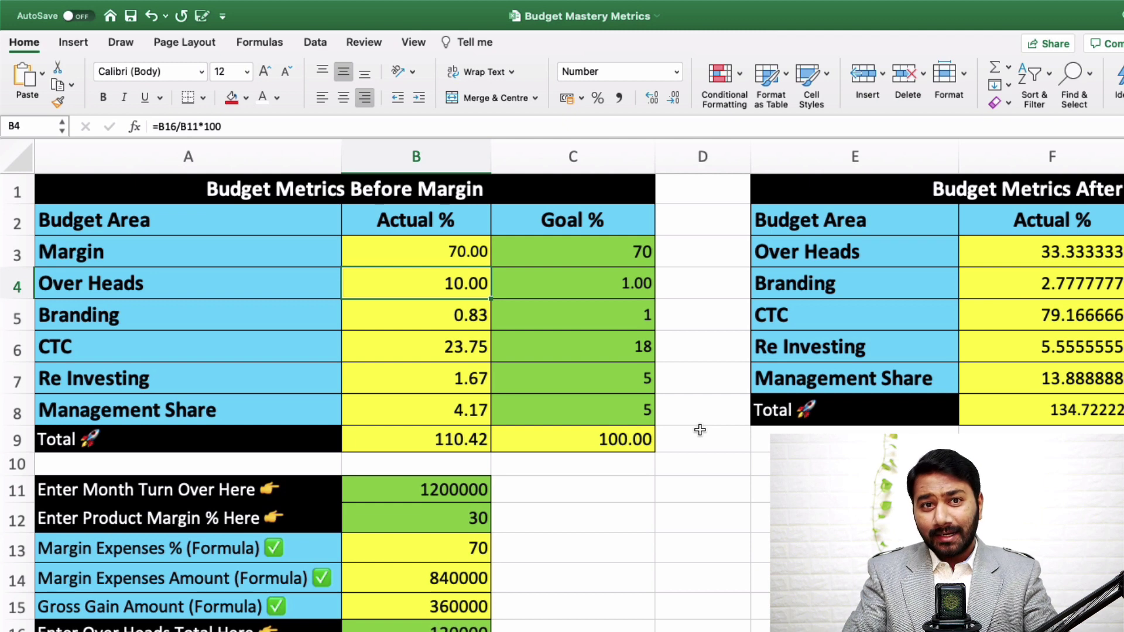
scroll(759, 491, up, 1)
scroll(759, 491, down, 1)
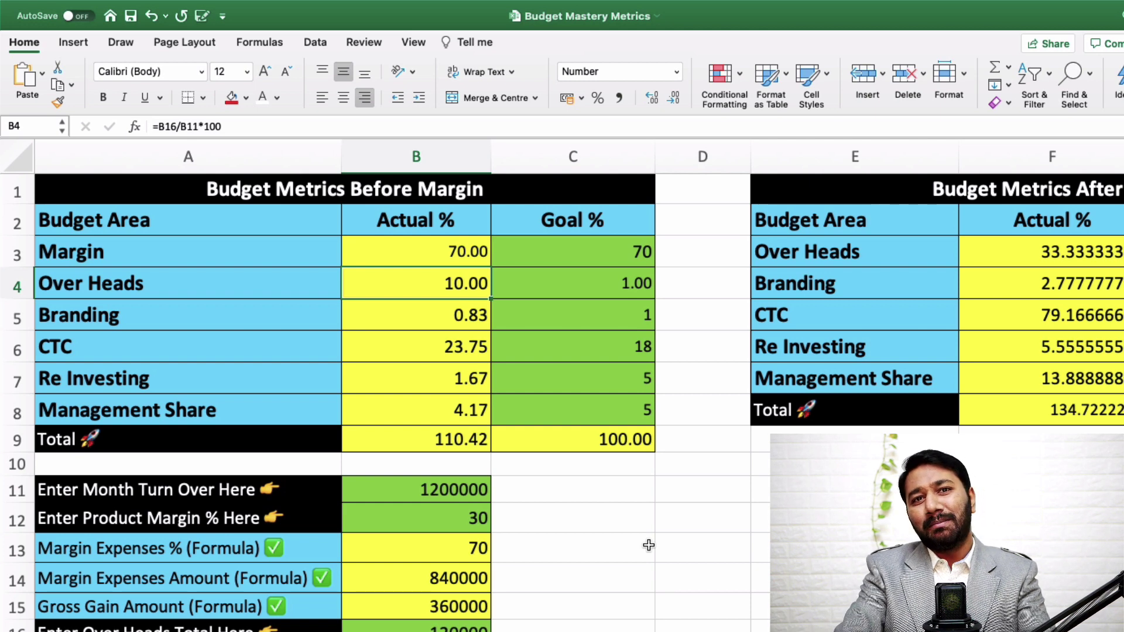
Change the product margin in B12 to 10
scroll(649, 545, down, 4)
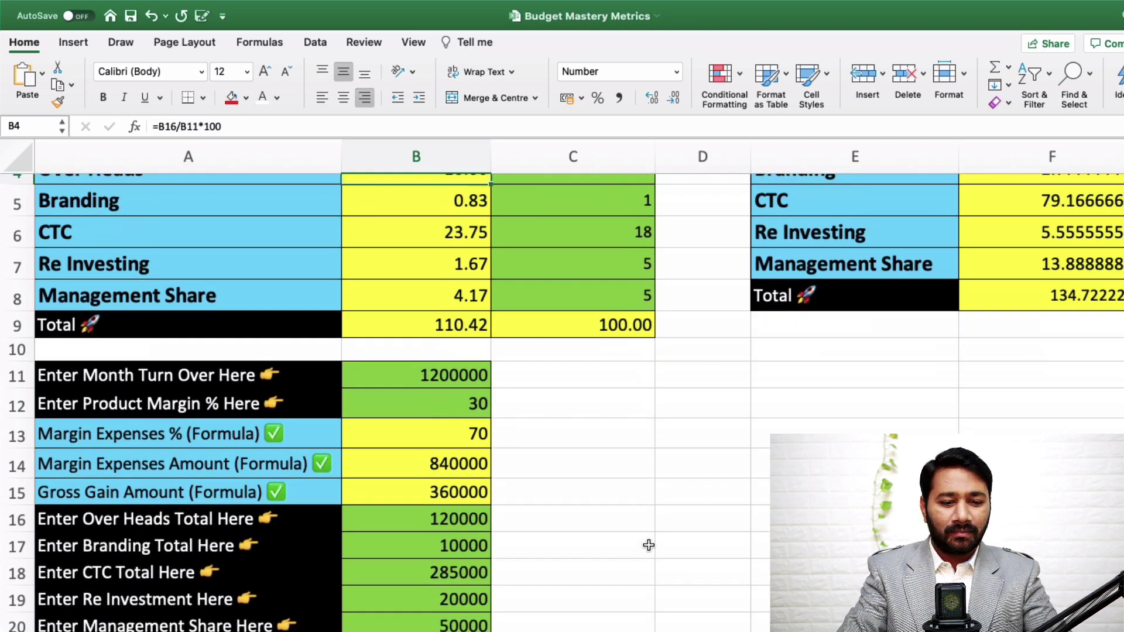
click(477, 413)
text(10)
key(Return)
key(Up)
Review the recalculated Actual % total and Over Heads formulas, then select the column A labels
scroll(624, 469, down, 3)
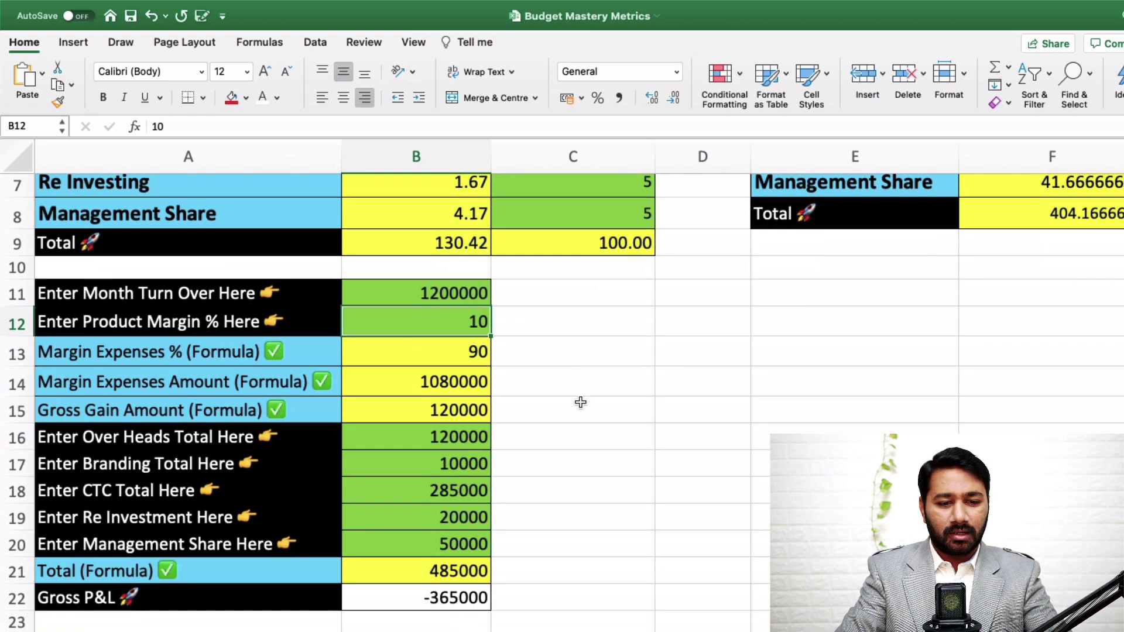
scroll(563, 375, up, 5)
key(Up)
key(Up)
key(Up)
click(466, 285)
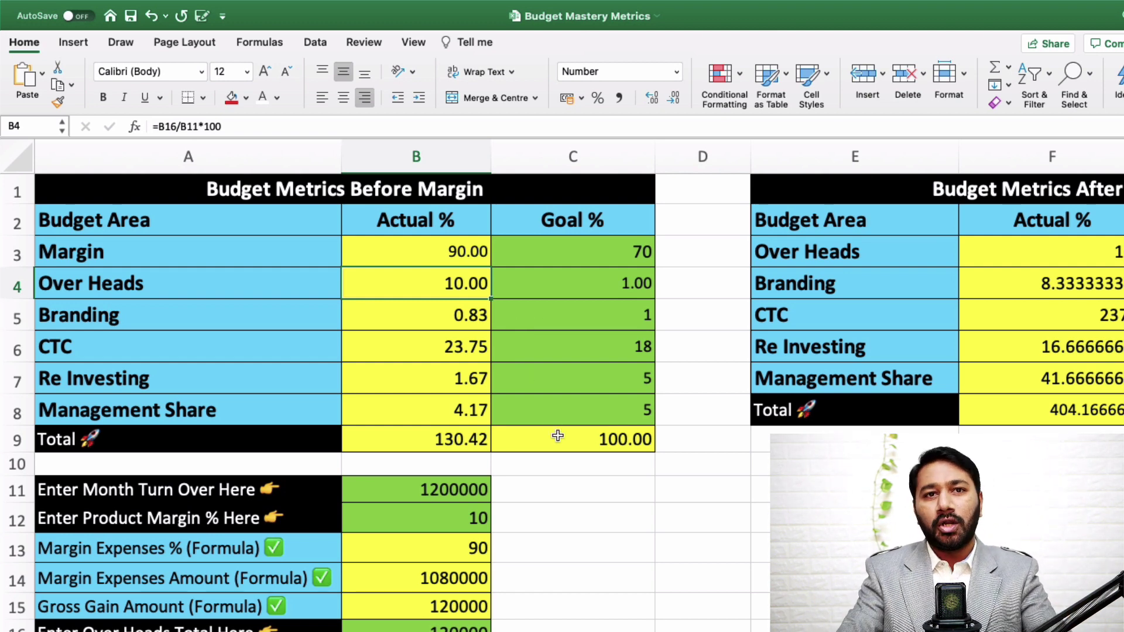
scroll(681, 531, right, 5)
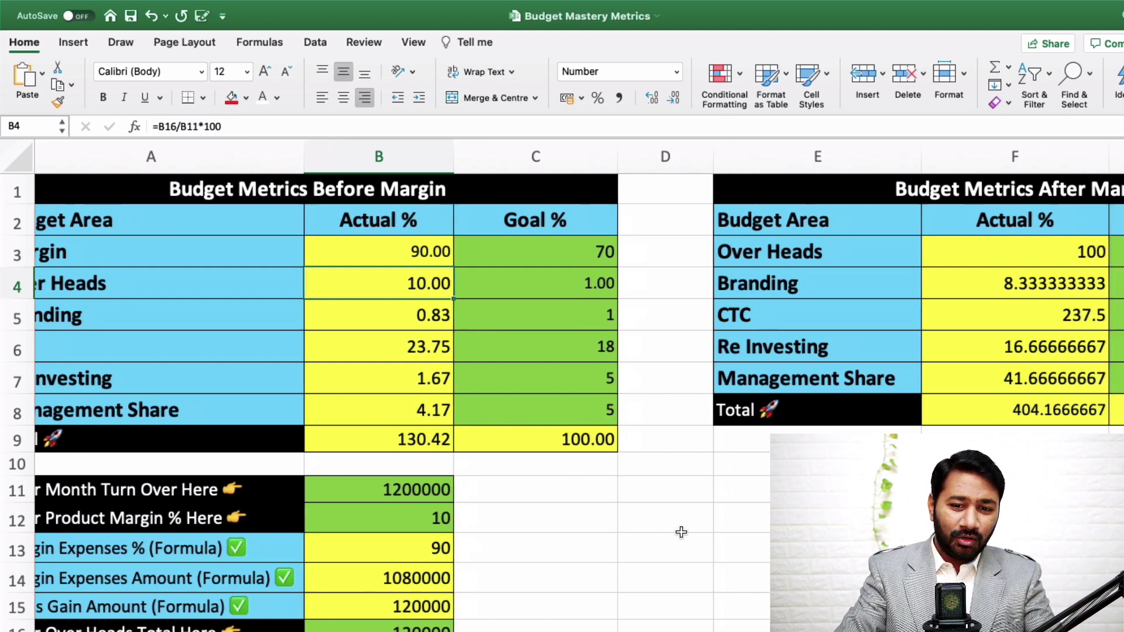
scroll(680, 531, left, 5)
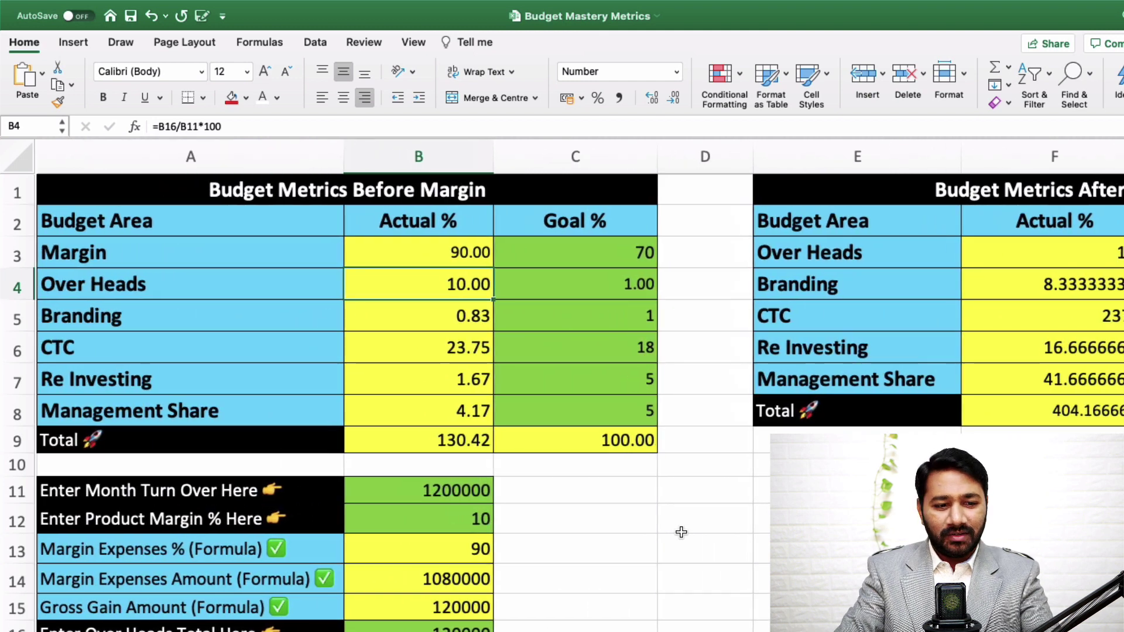
drag(253, 261, 253, 409)
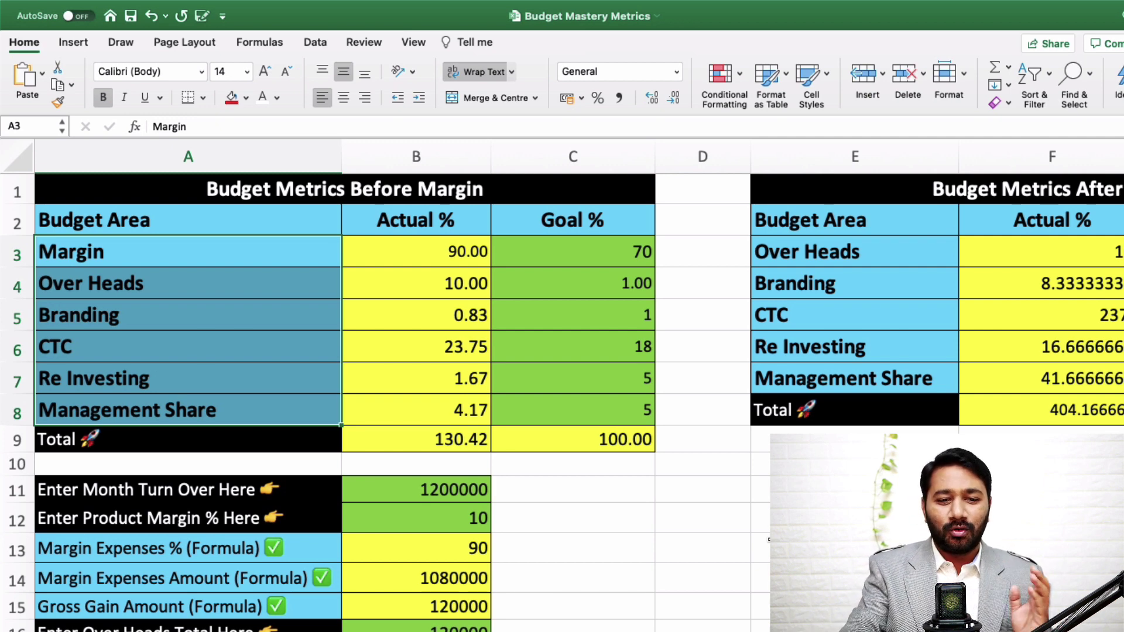
scroll(562, 386, right, 5)
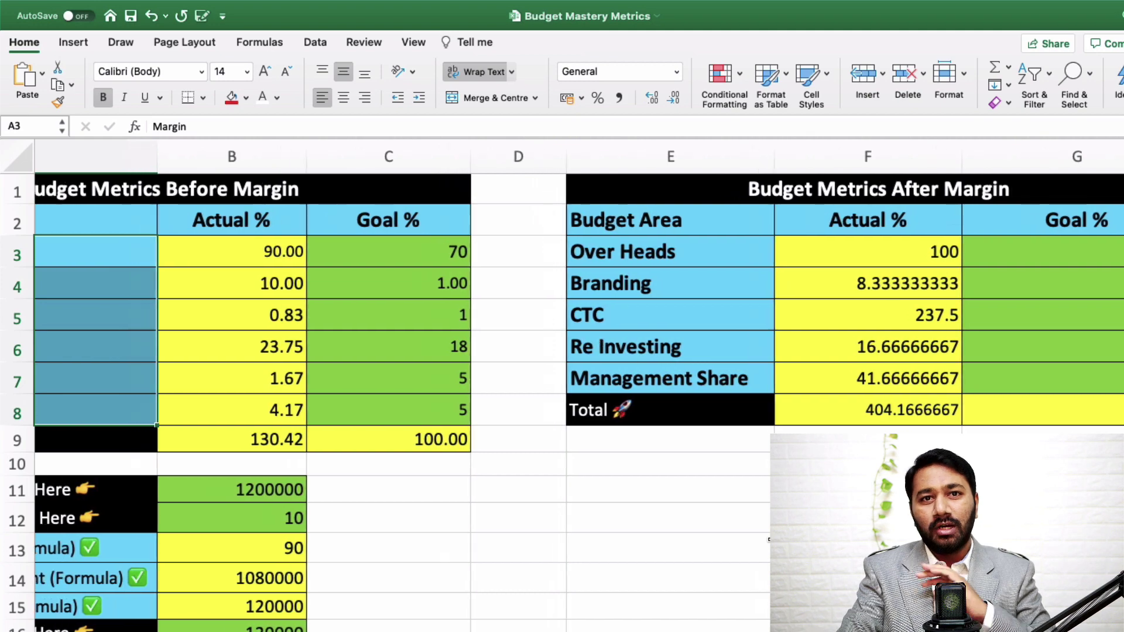
scroll(562, 387, left, 5)
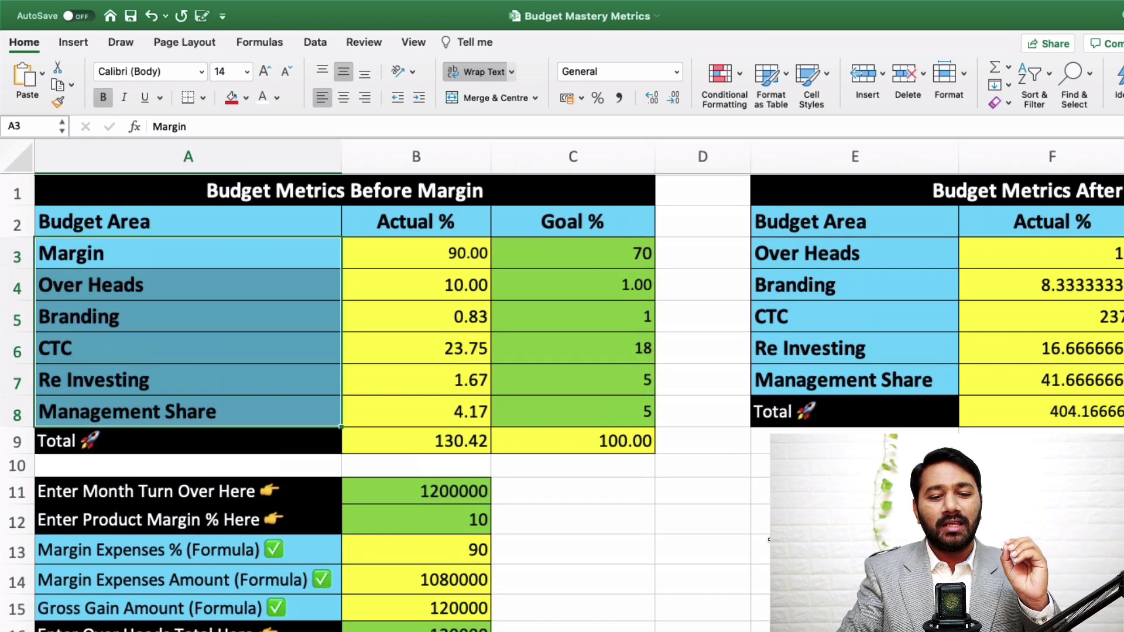
Set the product margin in B12 back to 30 and view the Gross Gain Amount formula
click(471, 512)
text(30)
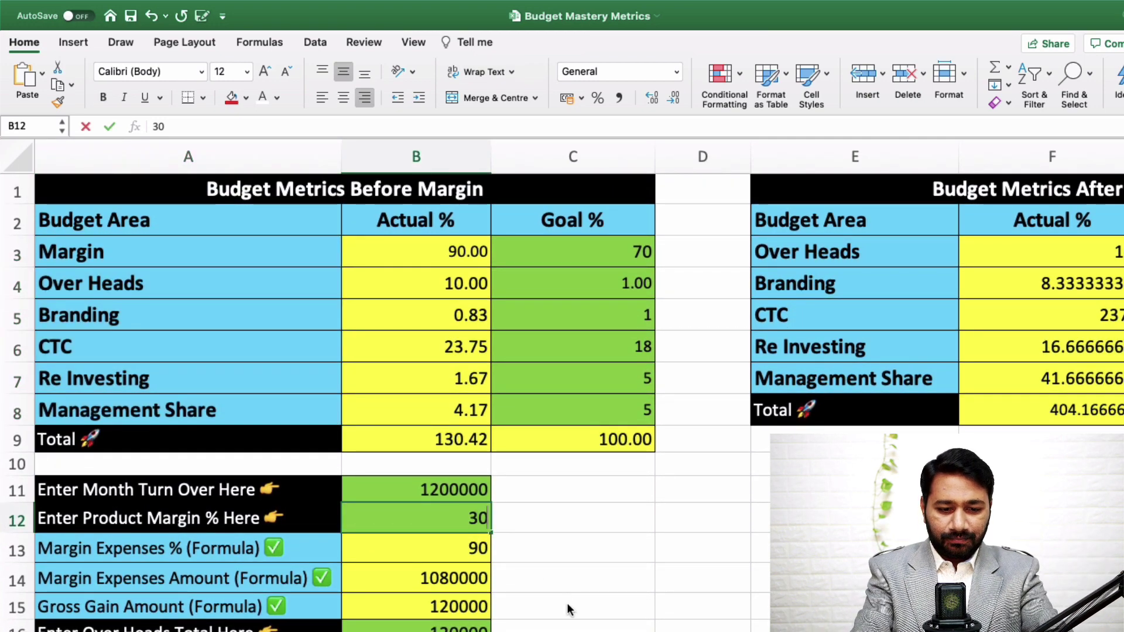
key(Return)
scroll(663, 583, down, 5)
key(Down)
key(Down)
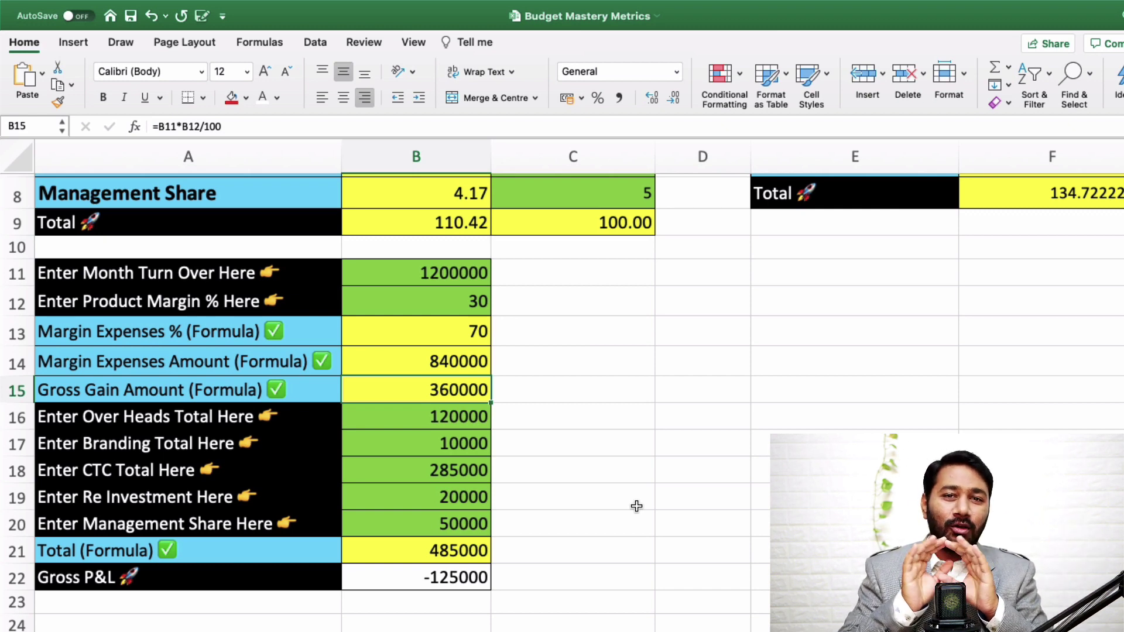
scroll(636, 505, up, 5)
scroll(636, 506, right, 8)
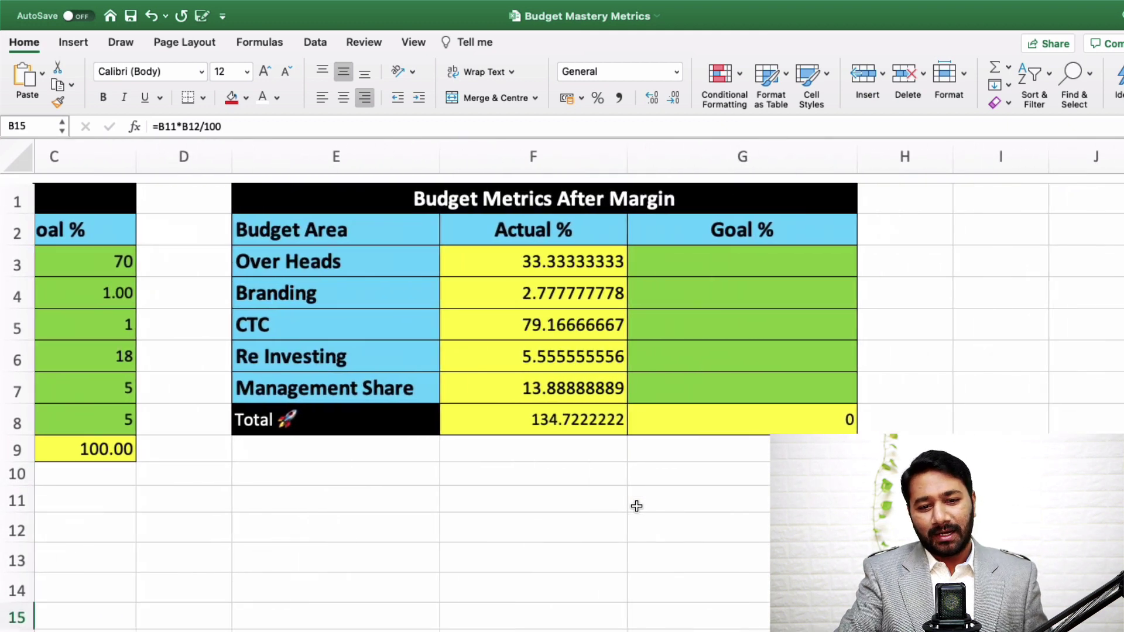
click(546, 251)
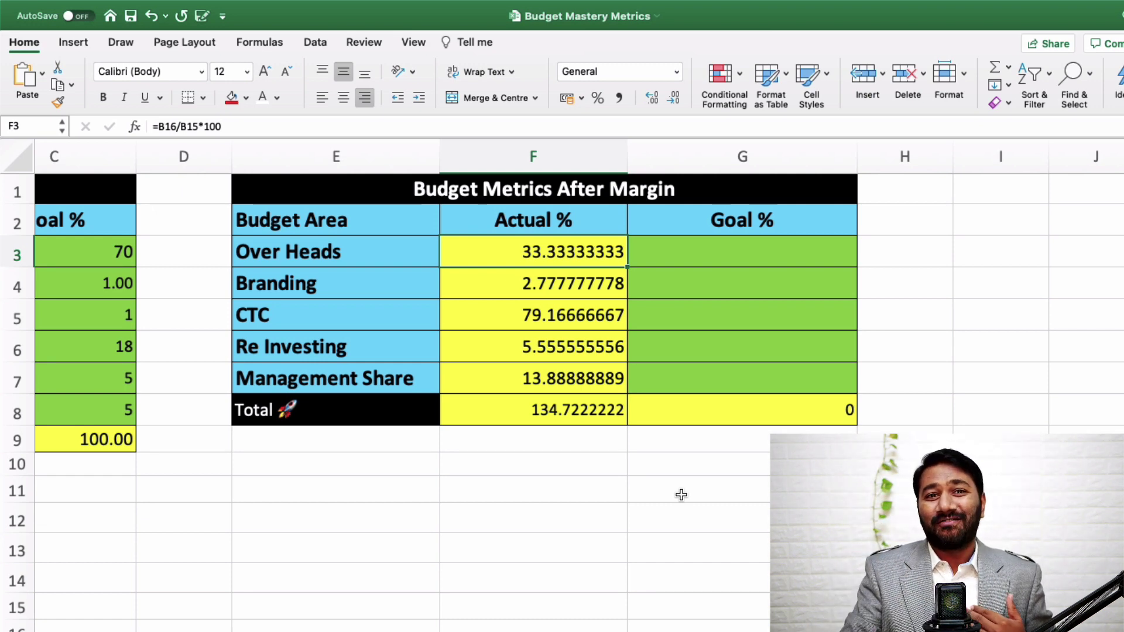
scroll(680, 494, left, 10)
click(460, 413)
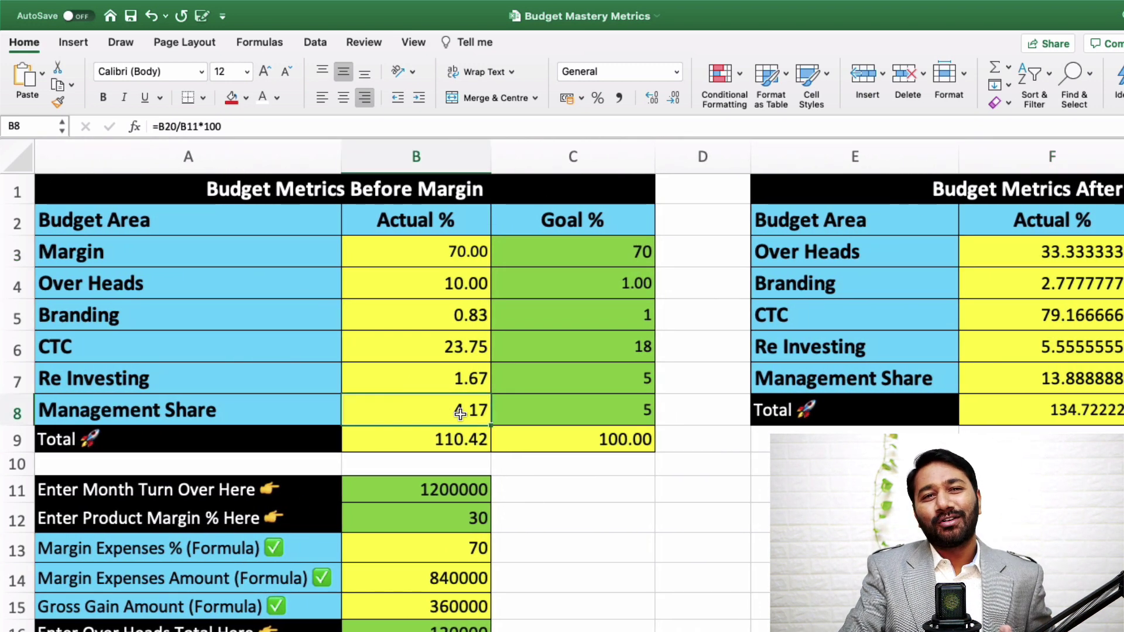
scroll(736, 529, right, 8)
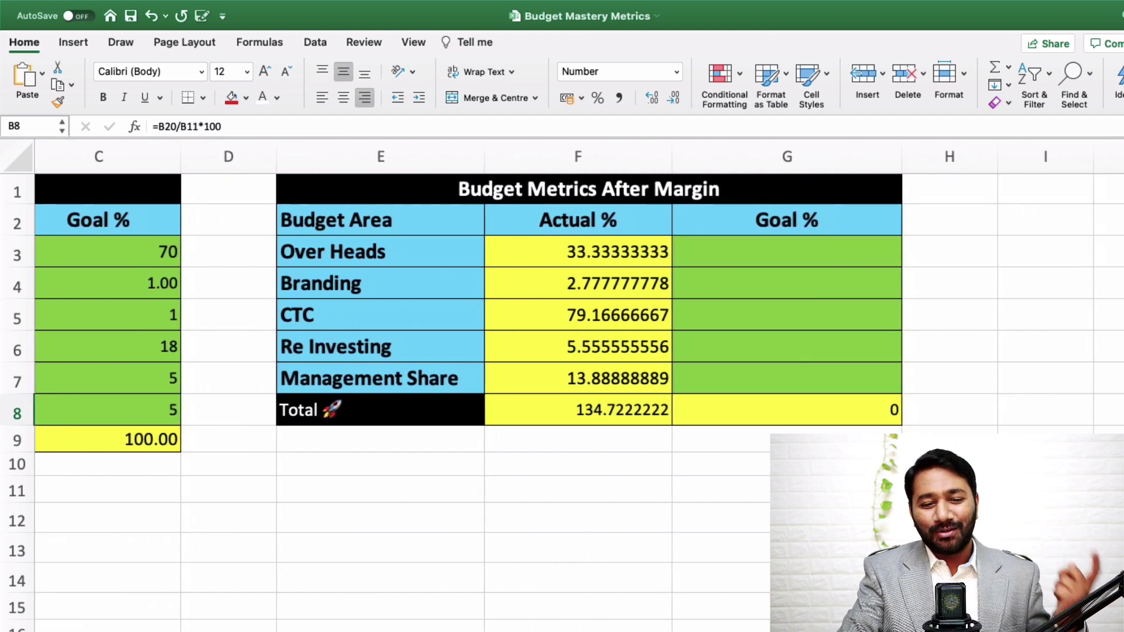
scroll(607, 462, right, 2)
click(518, 380)
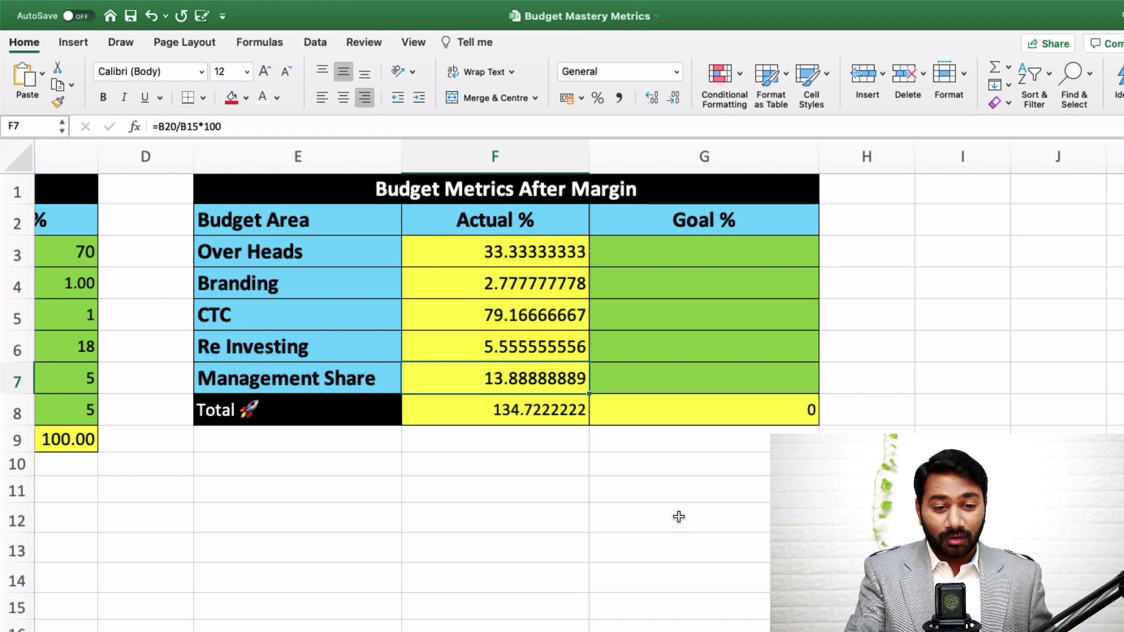
scroll(720, 521, left, 5)
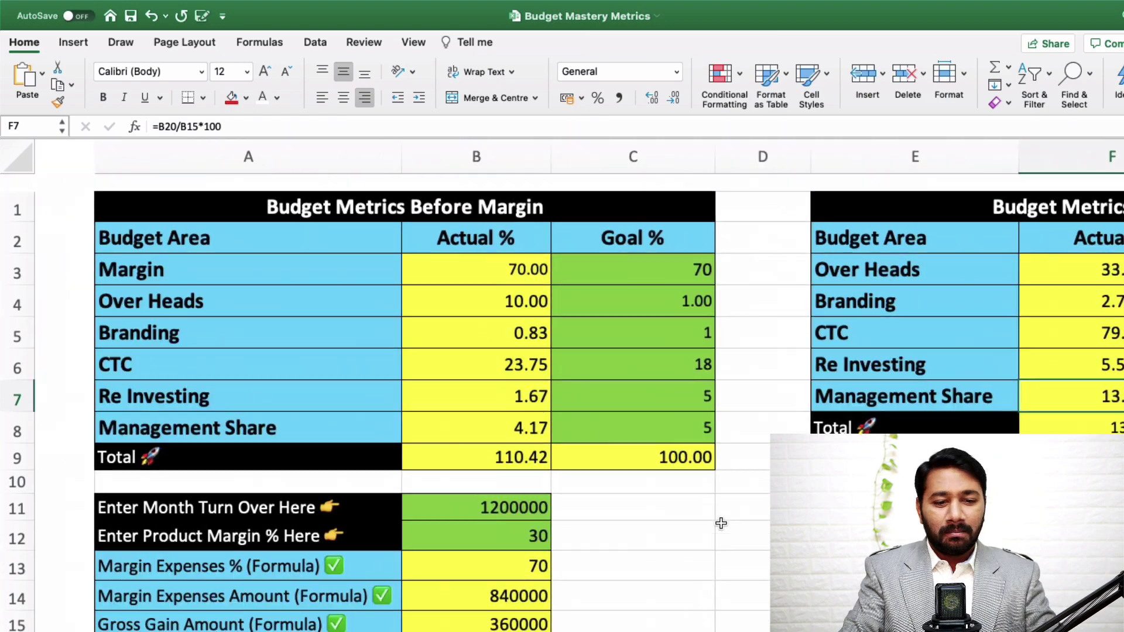